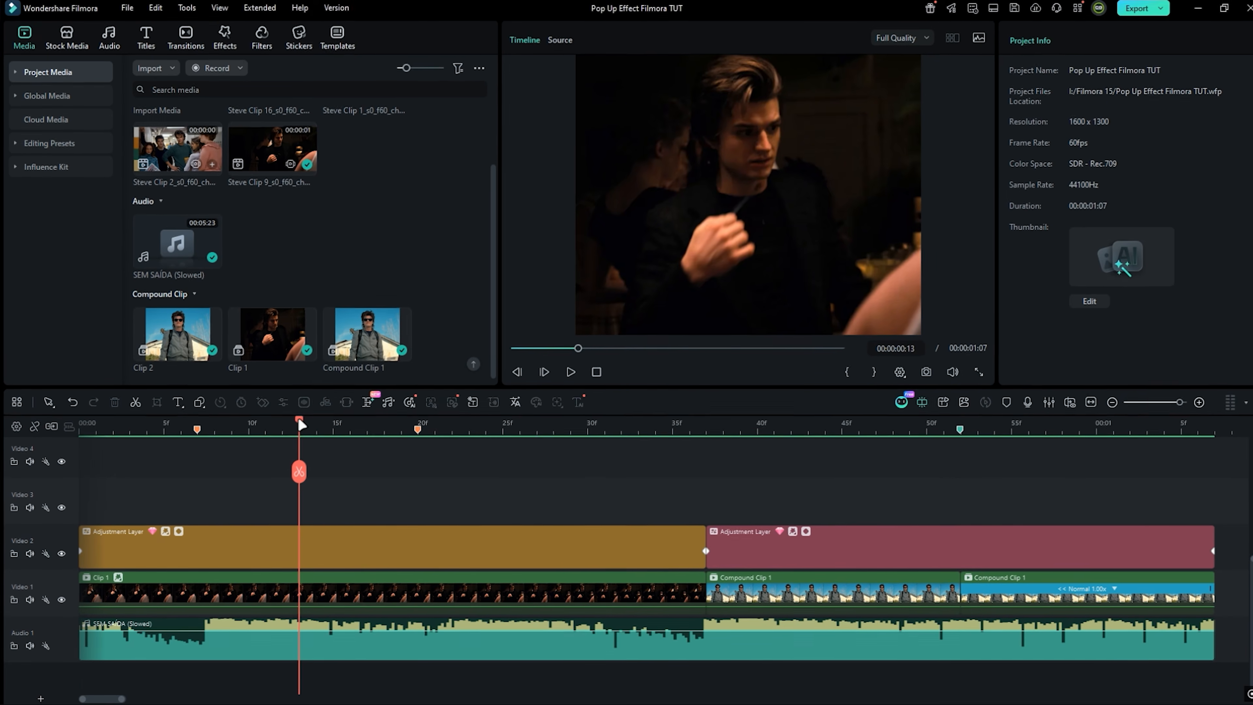
- Duplicate the first sunglasses Compound Clip 1 at frame 37 onto the empty track above the adjustment layers
left_click_drag(338, 380, 370, 394)
left_click(698, 472)
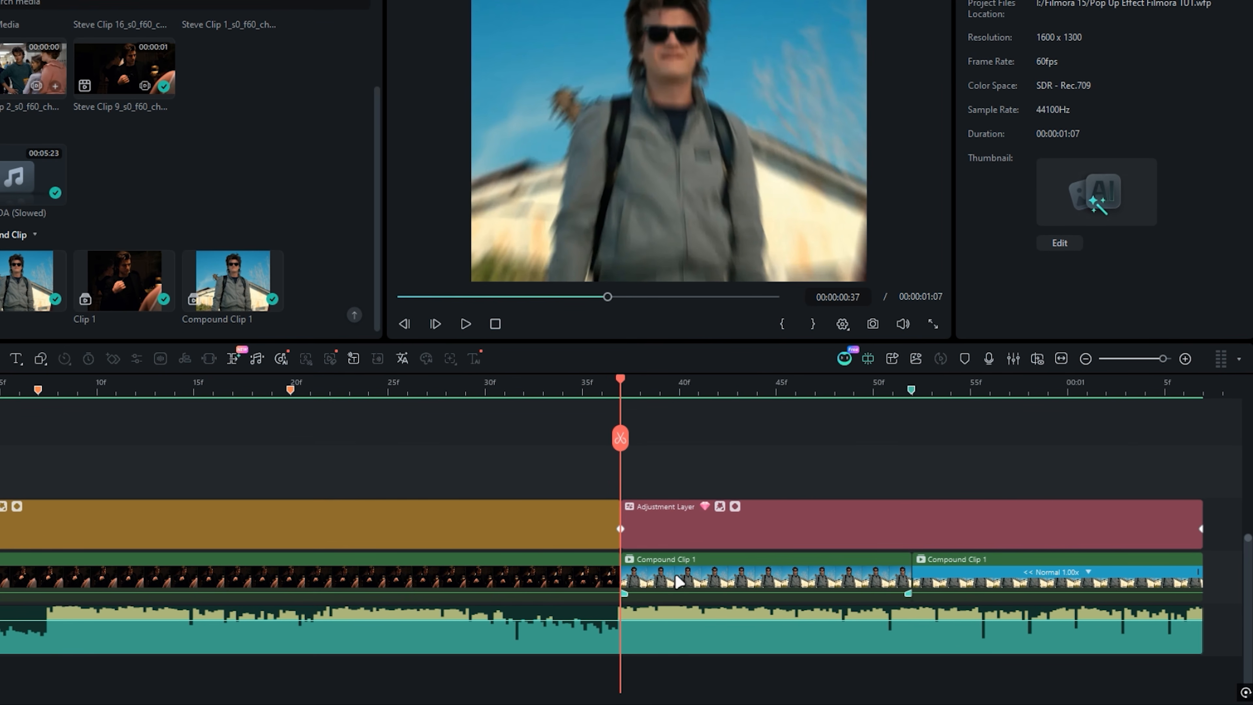
left_click(680, 584)
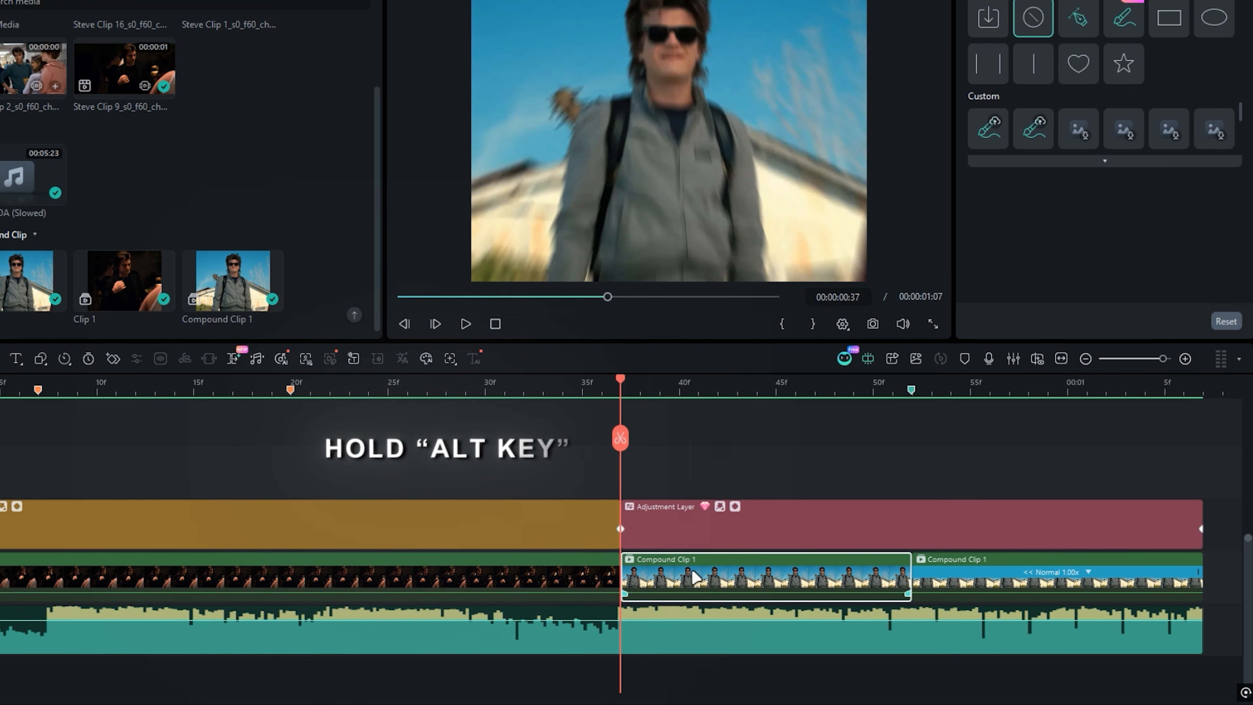
left_click_drag(695, 546, 690, 476)
key("Up")
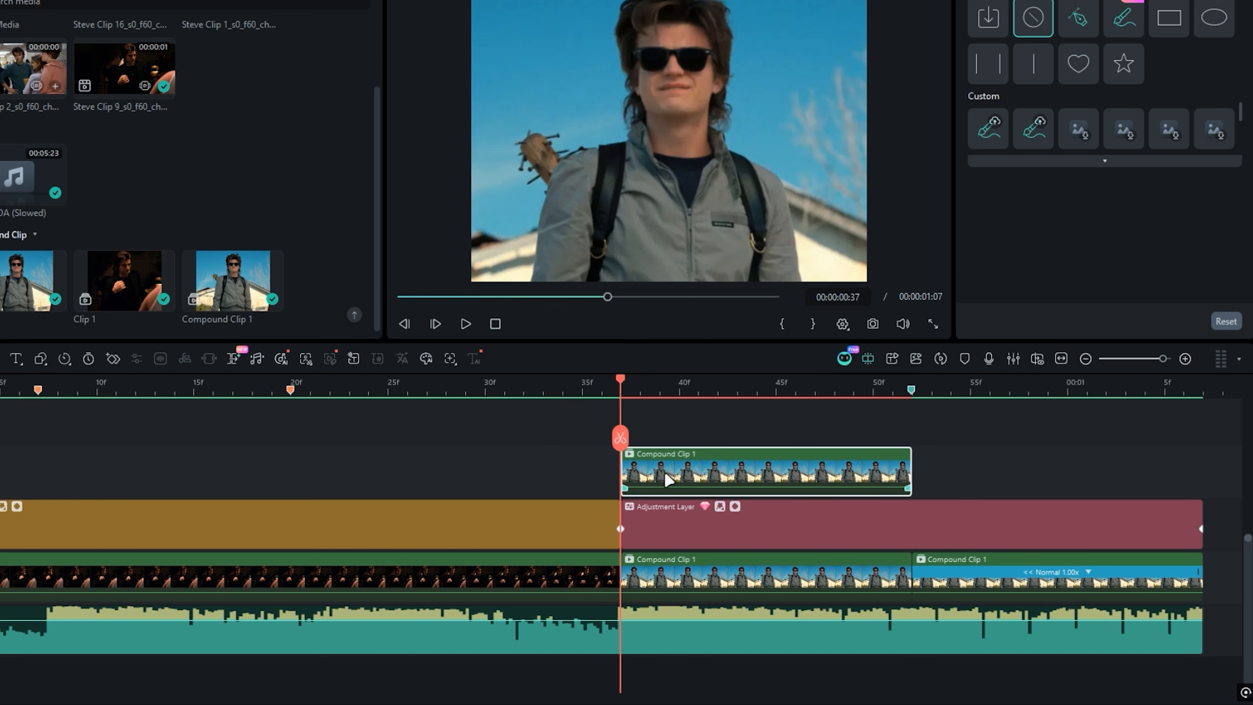
- Turn the duplicate into a freeze frame, start it at the 7f marker, and trim off everything past frame 37
key("alt+f")
left_click_drag(709, 484, 129, 486)
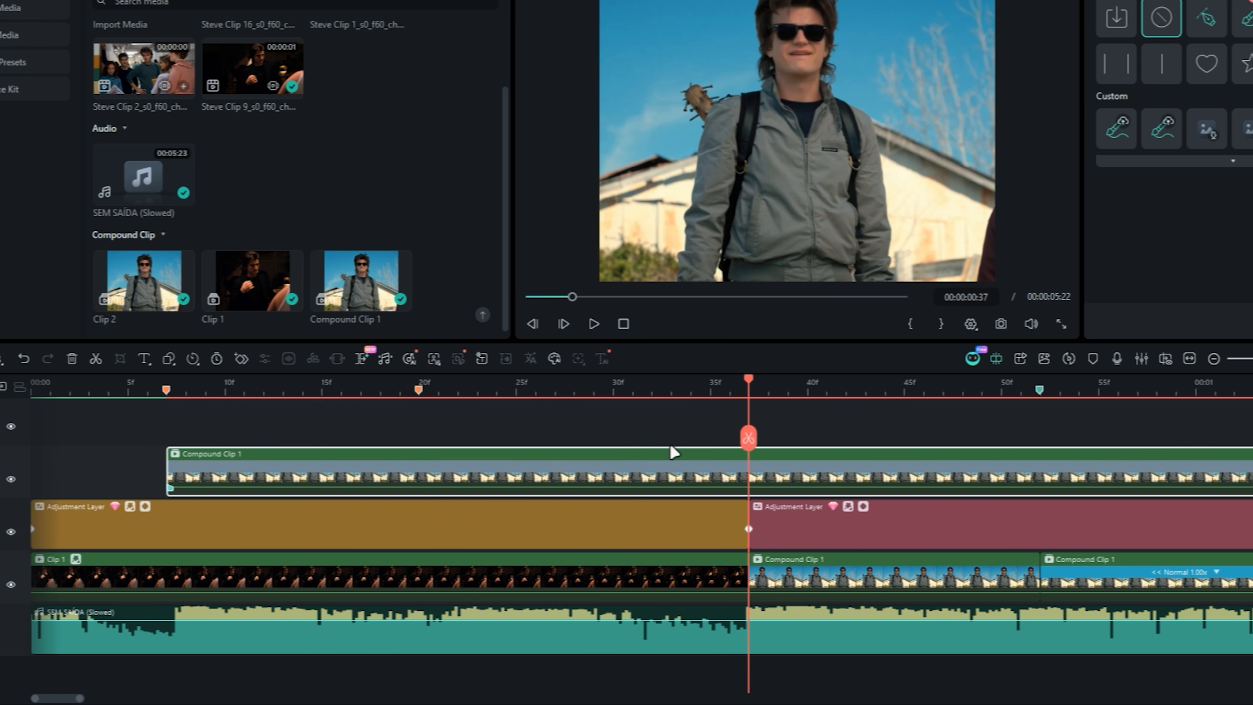
left_click(752, 438)
key("Delete")
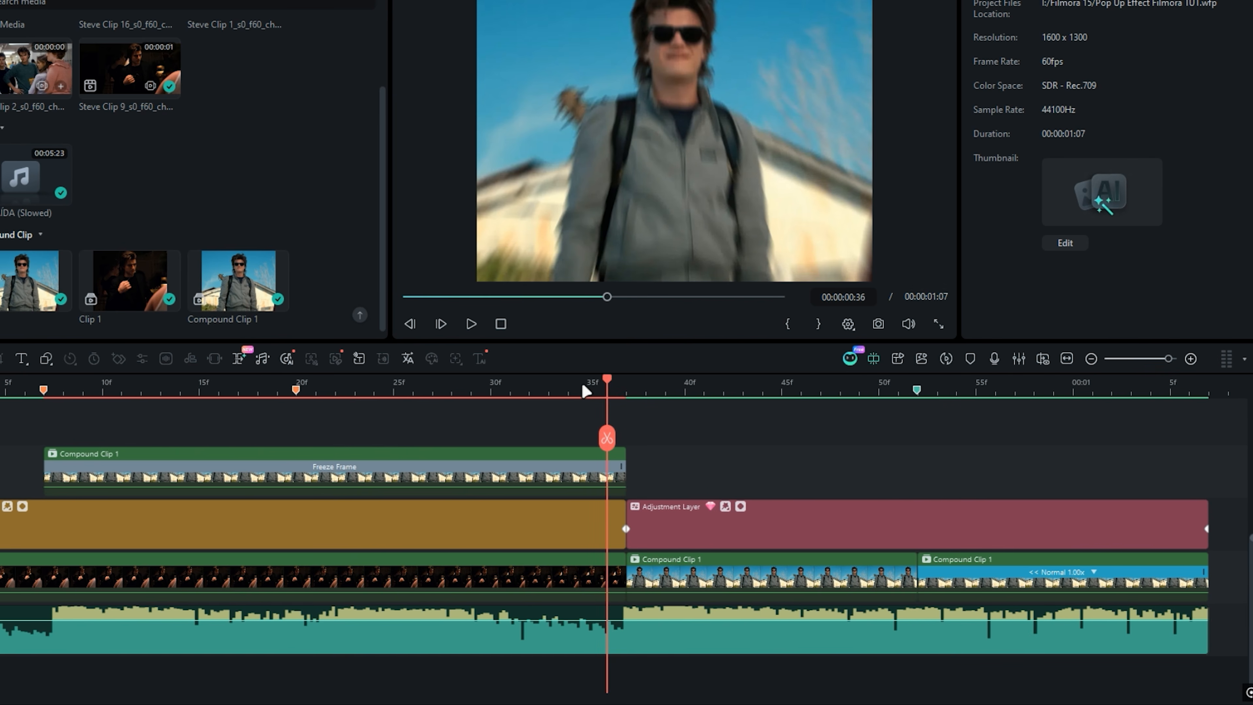
- Split the freeze frame at the 20f marker and place its second part on the track above
left_click(296, 387)
left_click(316, 484)
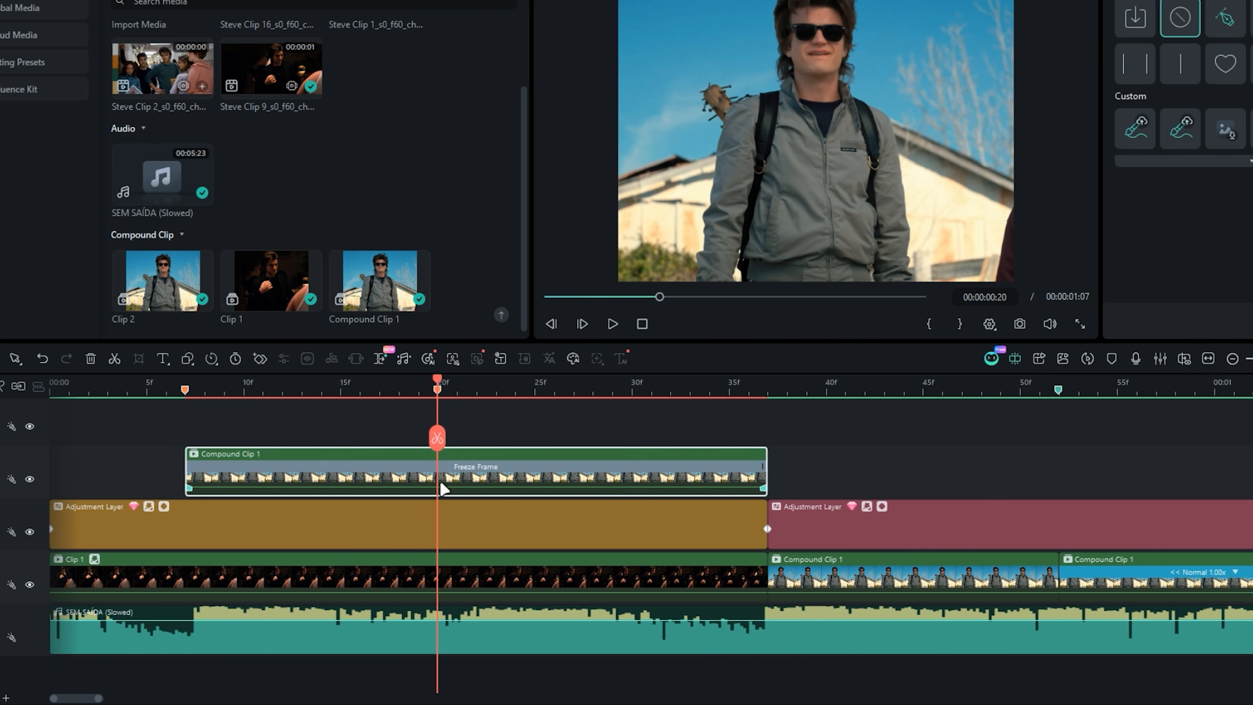
left_click_drag(502, 476, 514, 506)
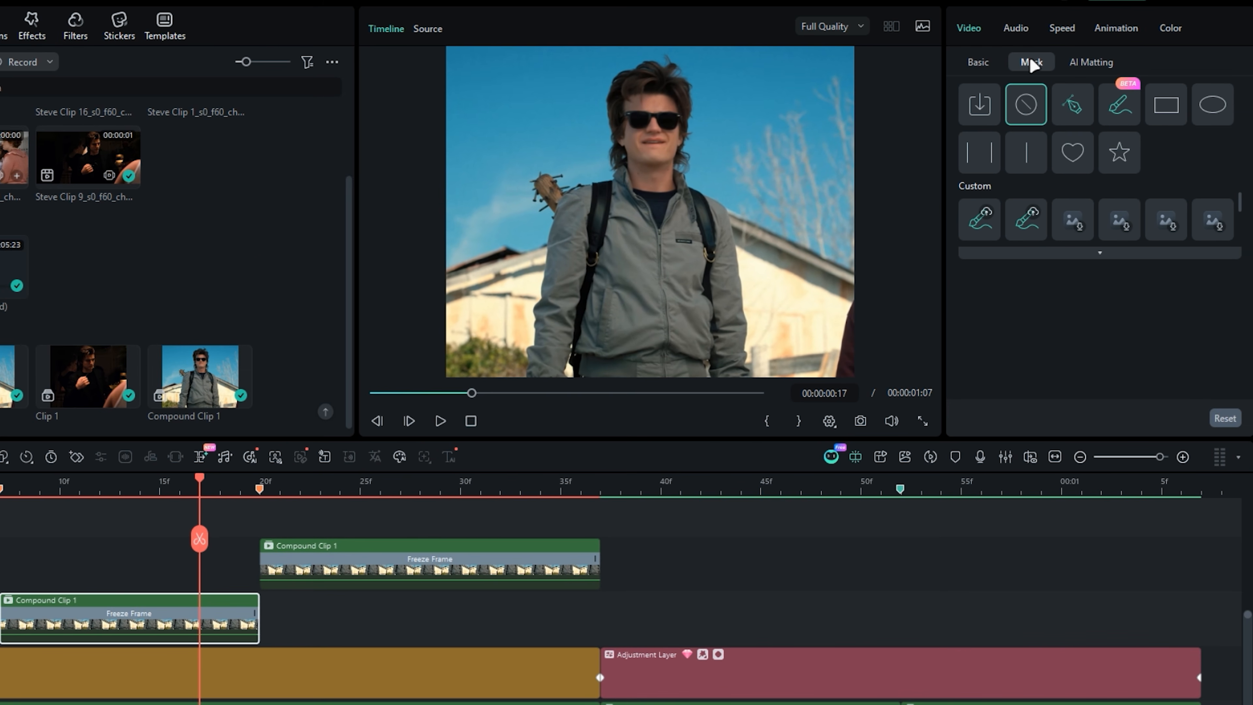
- Apply a Smart Brush mask to the lower freeze frame so that only the character's jacket and body are kept
left_click(1119, 107)
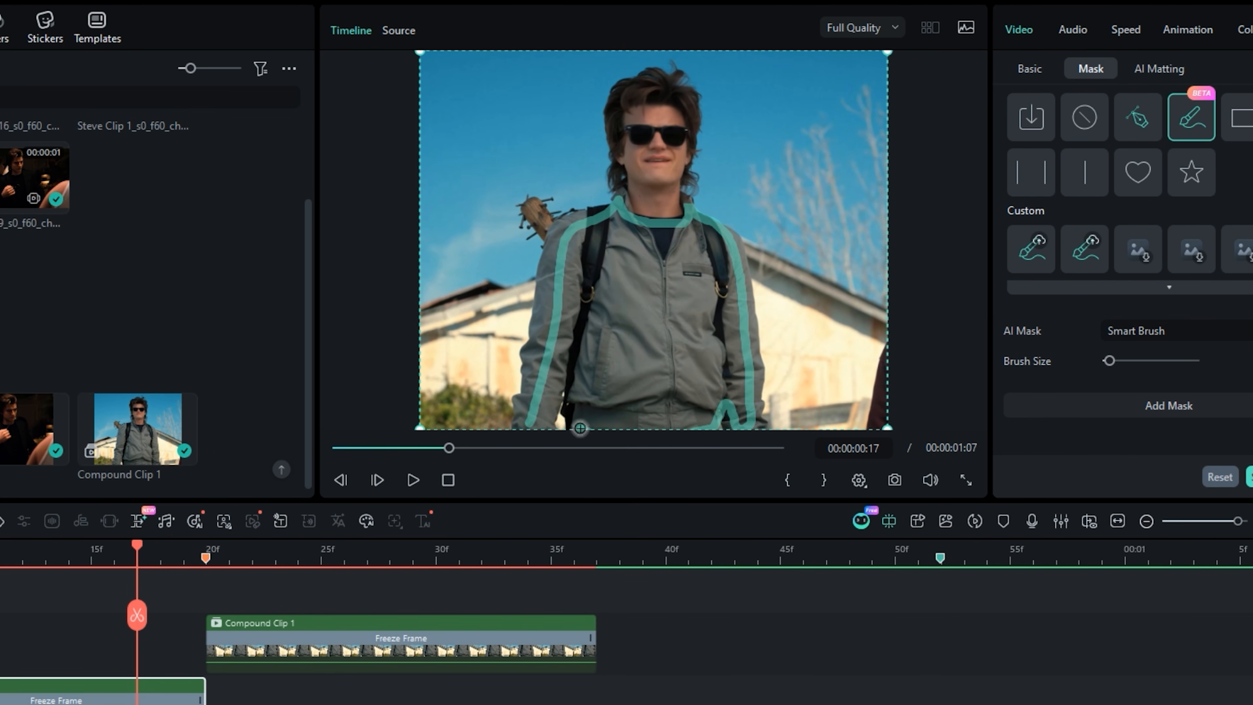
left_click_drag(538, 428, 536, 427)
scroll(572, 387, "up", 2)
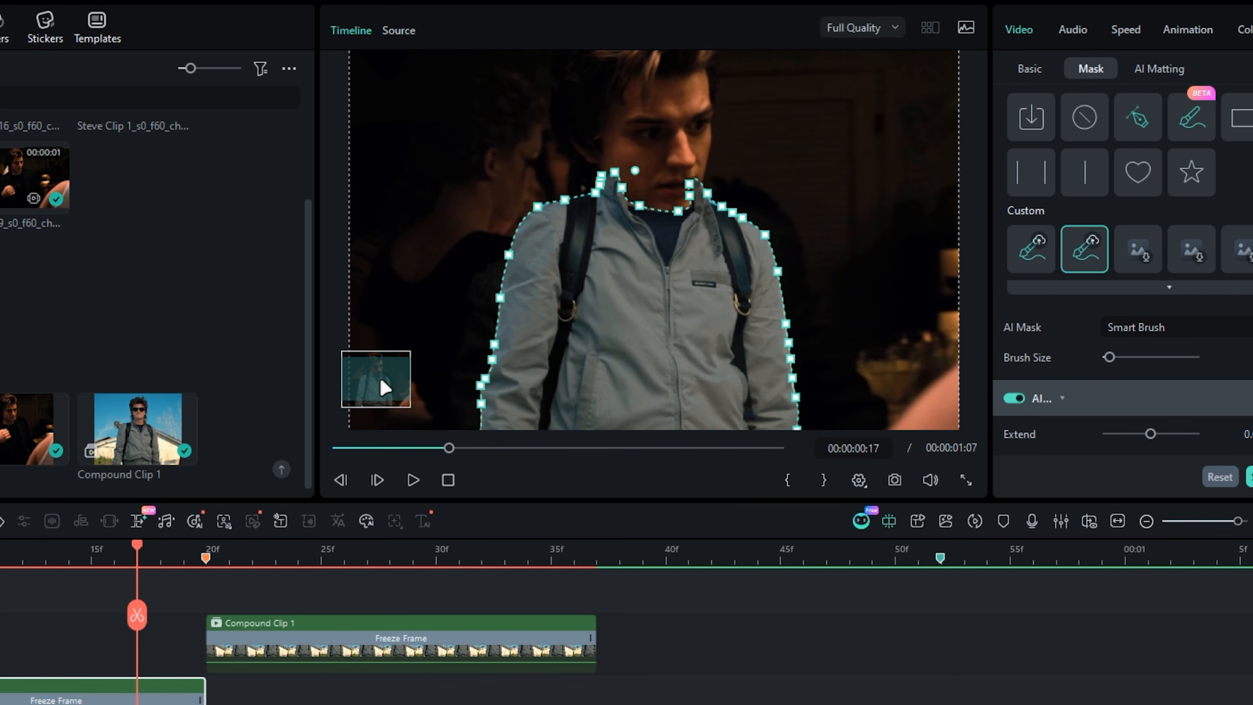
left_click_drag(382, 376, 379, 409)
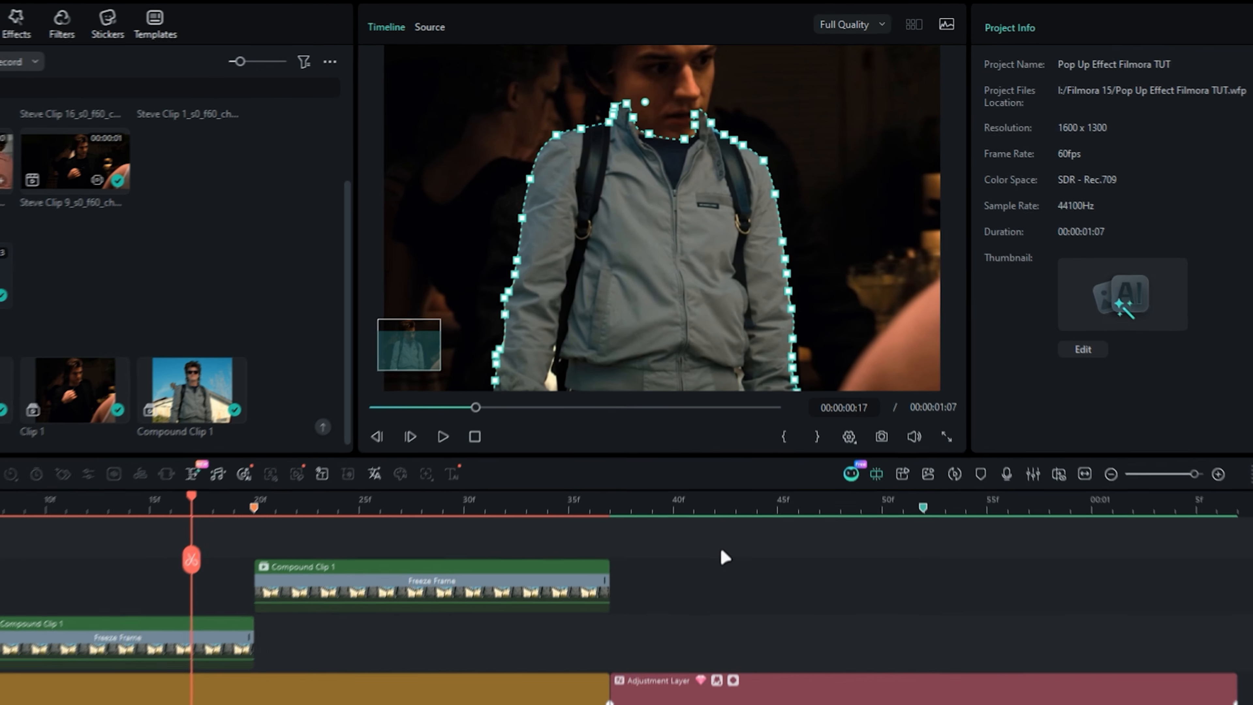
- Apply a Smart Brush mask to the upper freeze frame so that only the character's head is kept
left_click(721, 598)
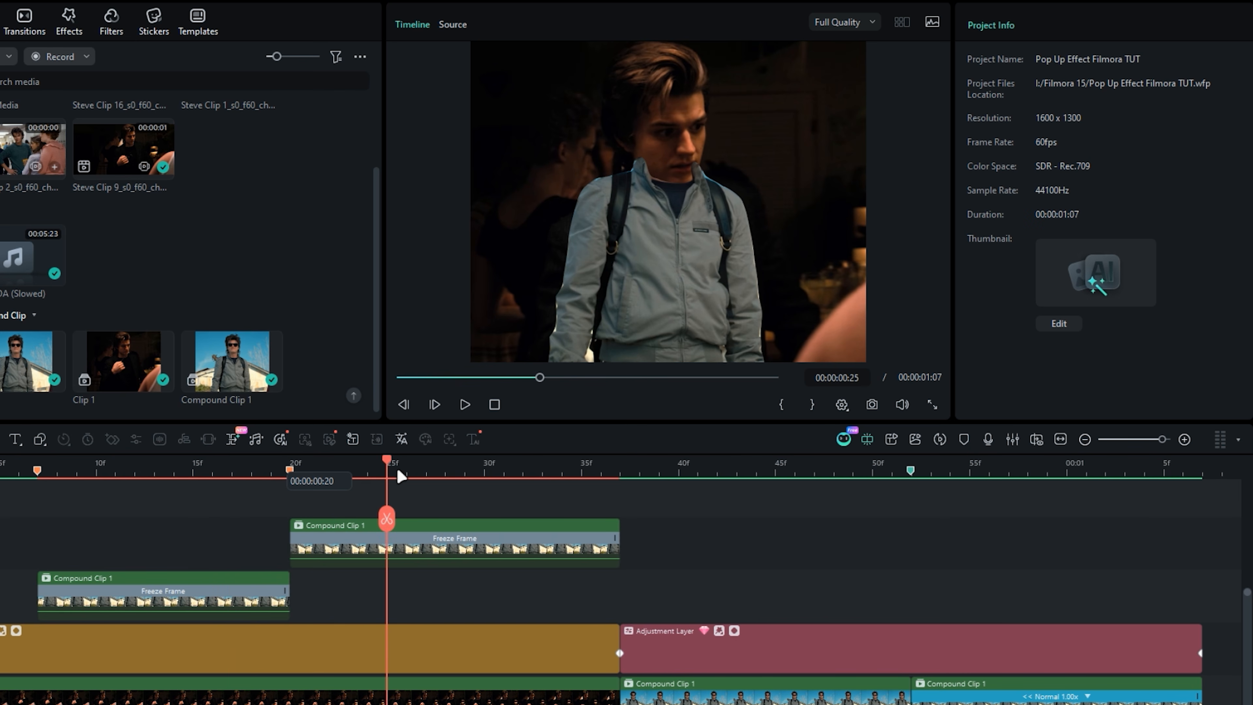
left_click_drag(395, 474, 449, 477)
left_click(496, 542)
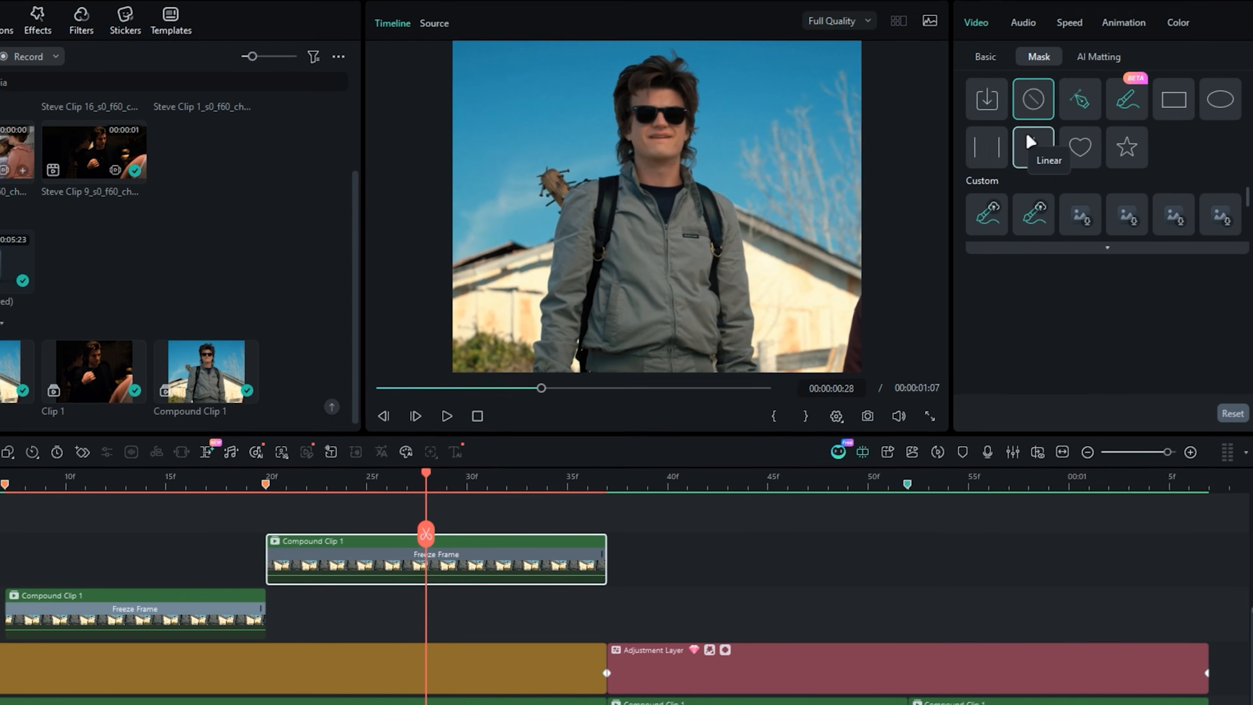
left_click(1128, 98)
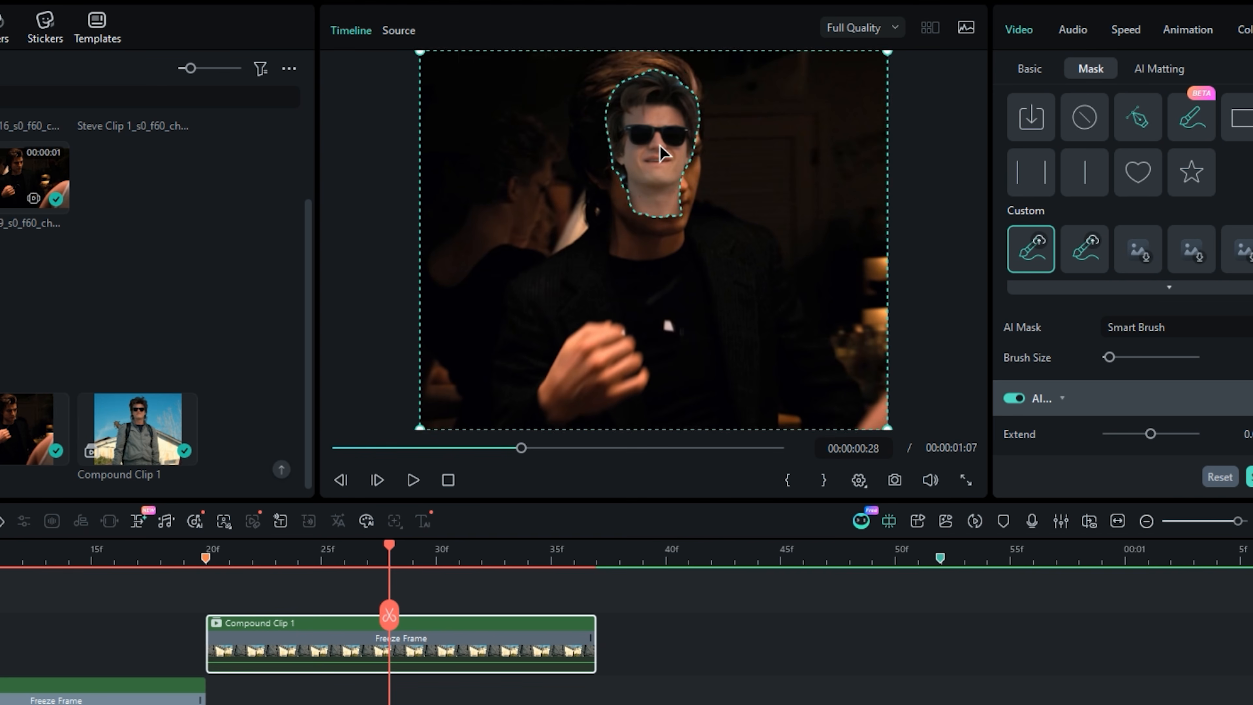
scroll(601, 193, "up", 3)
left_click_drag(392, 377, 392, 368)
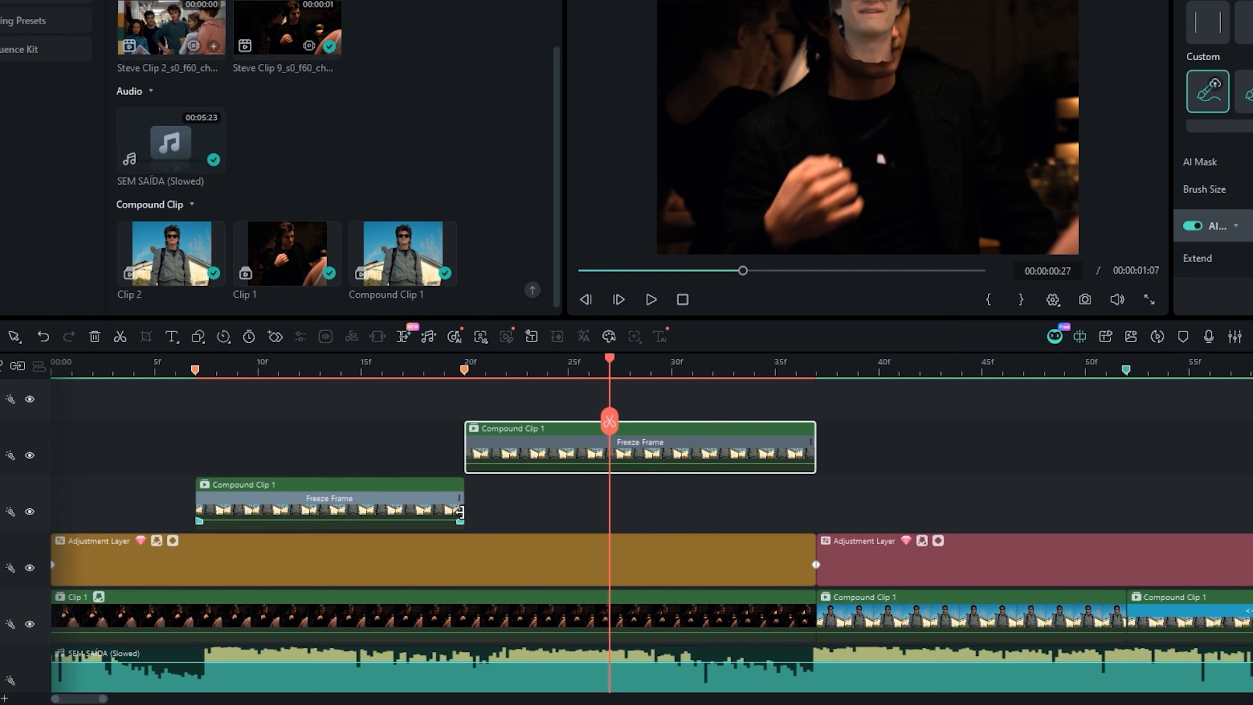
- Extend the lower body freeze frame to frame 37 so it ends together with the head clip
left_click_drag(397, 558, 662, 559)
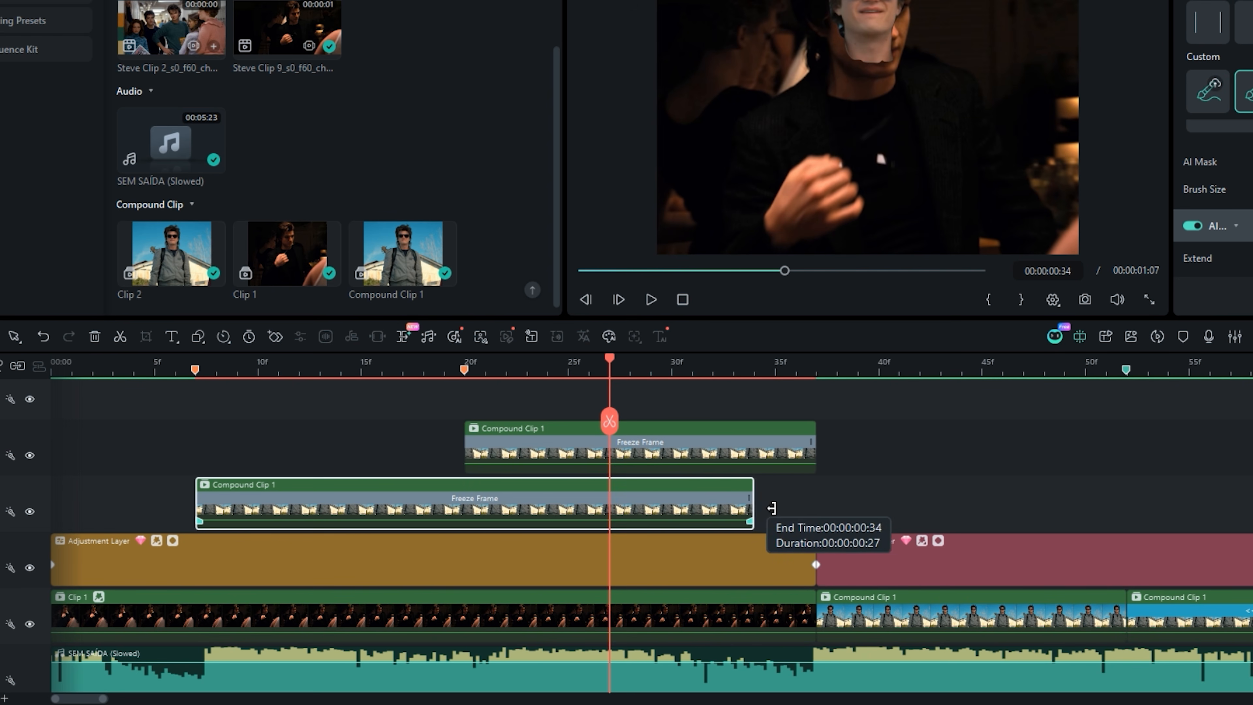
left_click_drag(761, 507, 815, 507)
left_click(680, 403)
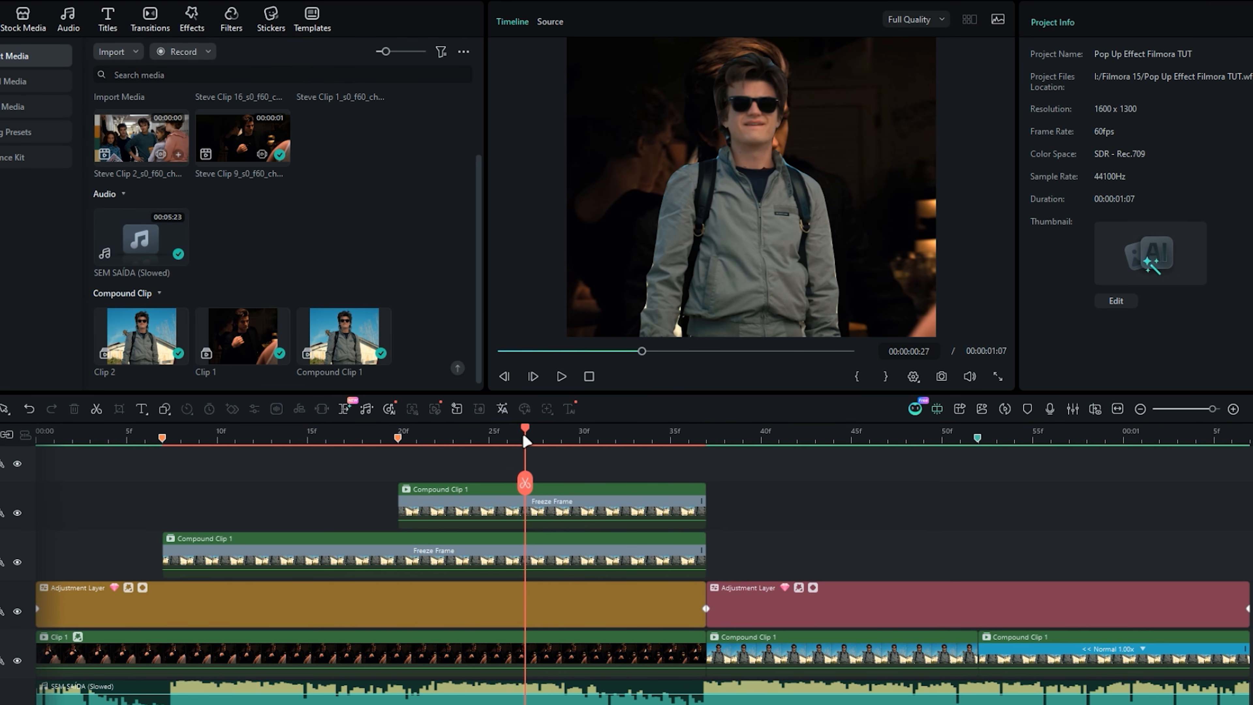
- Add Scale and Position keyframes to the body freeze frame at the 20f marker
left_click_drag(633, 443, 297, 459)
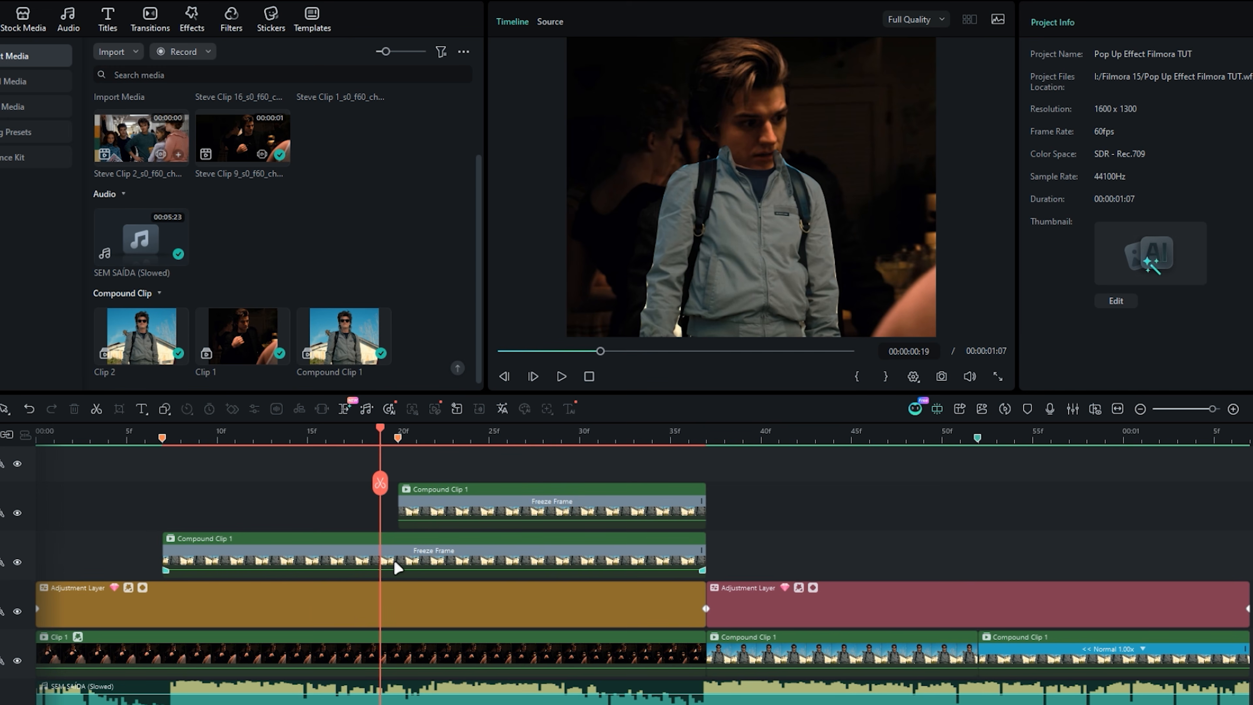
left_click(398, 568)
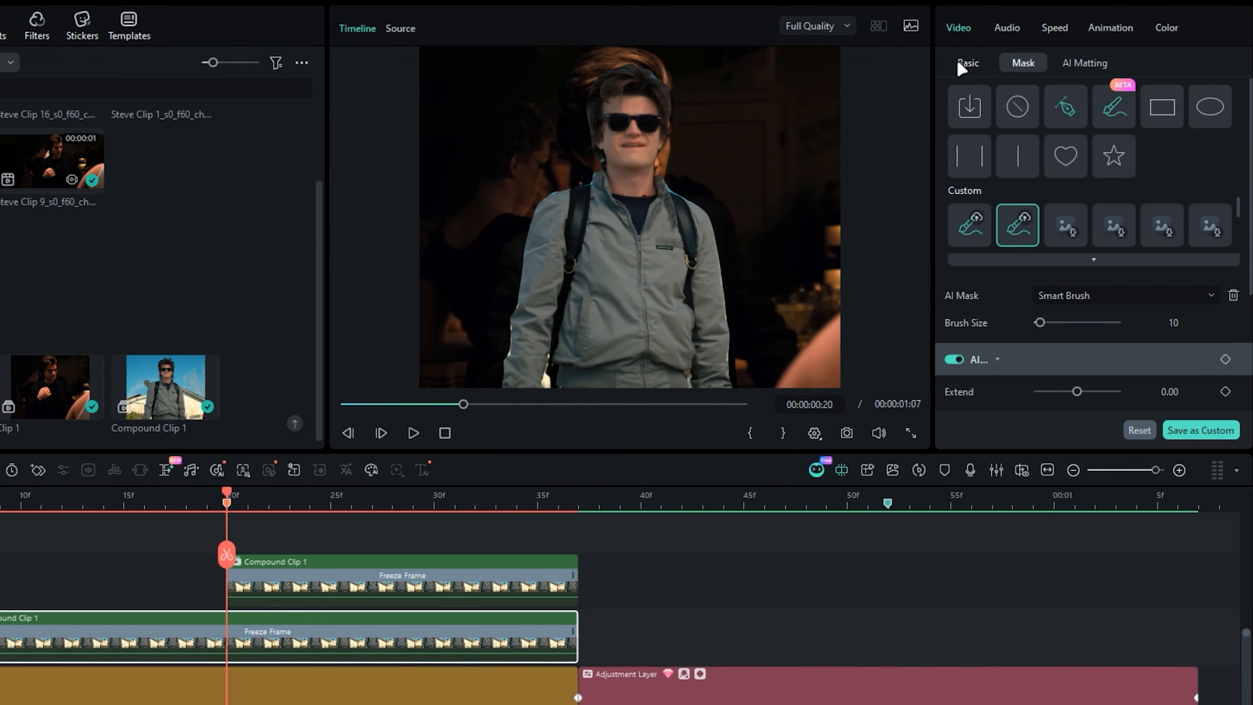
left_click(1048, 51)
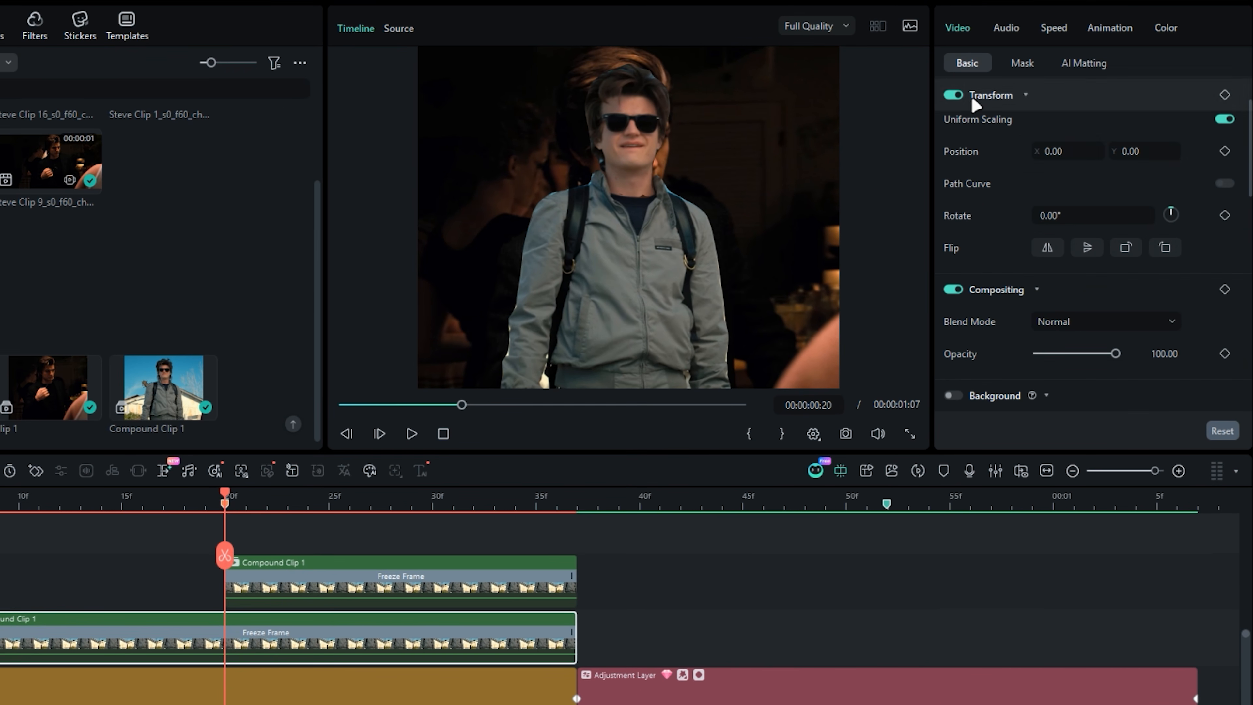
left_click(1225, 151)
scroll(1196, 138, "up", 1)
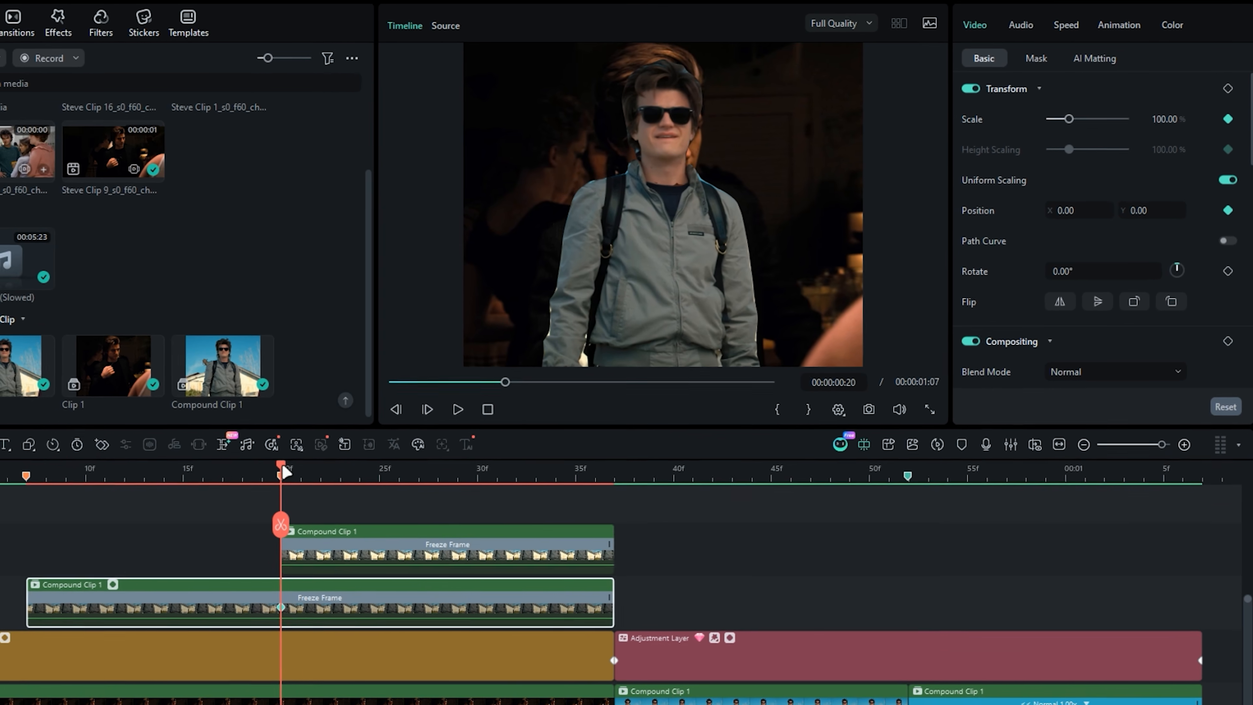
- Keyframe the body clip earlier with Scale 0% and Position Y -652, and move that keyframe to the clip's start
left_click_drag(226, 497, 107, 517)
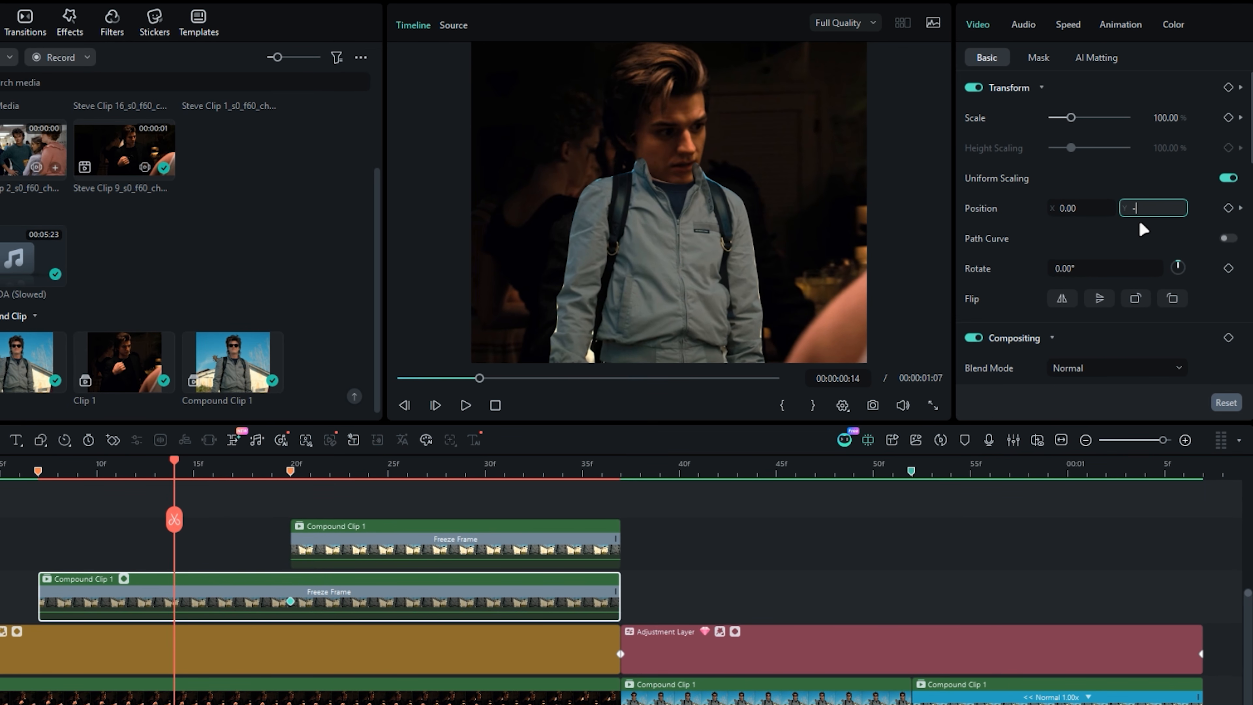
key("Return")
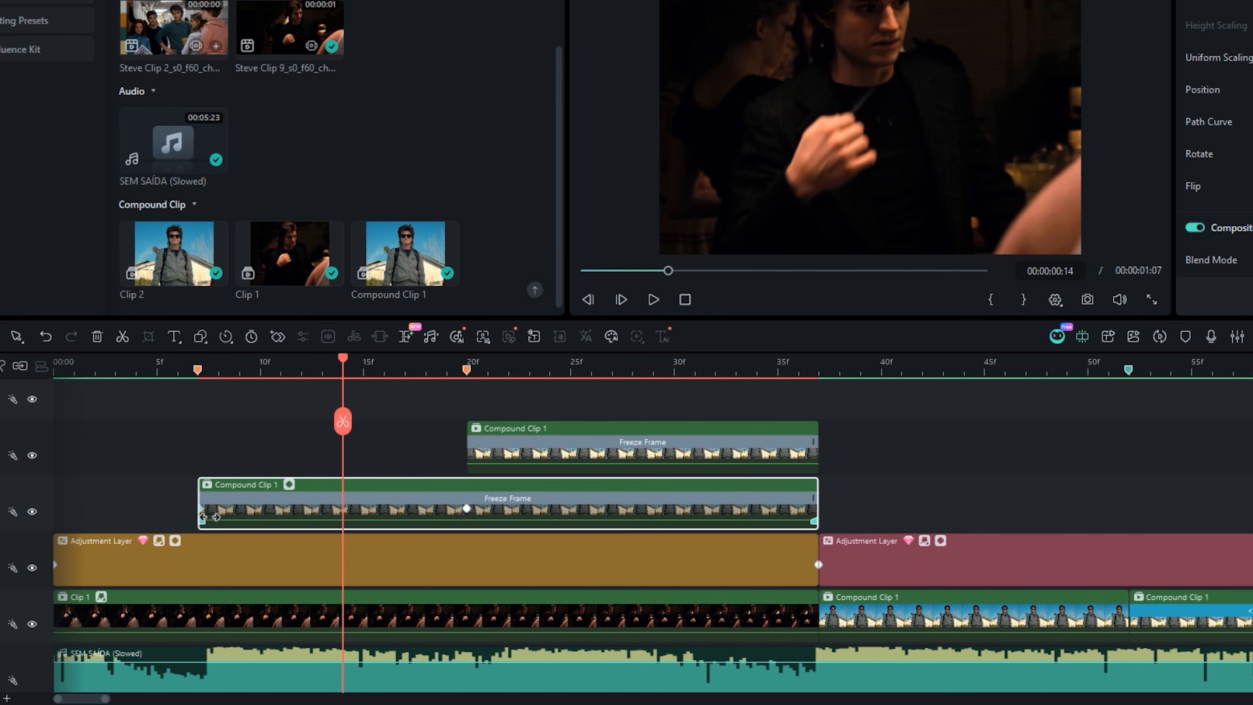
left_click_drag(210, 517, 199, 511)
- Move the body clip's second keyframe from the 20f marker to frame 22
left_click_drag(187, 367, 462, 369)
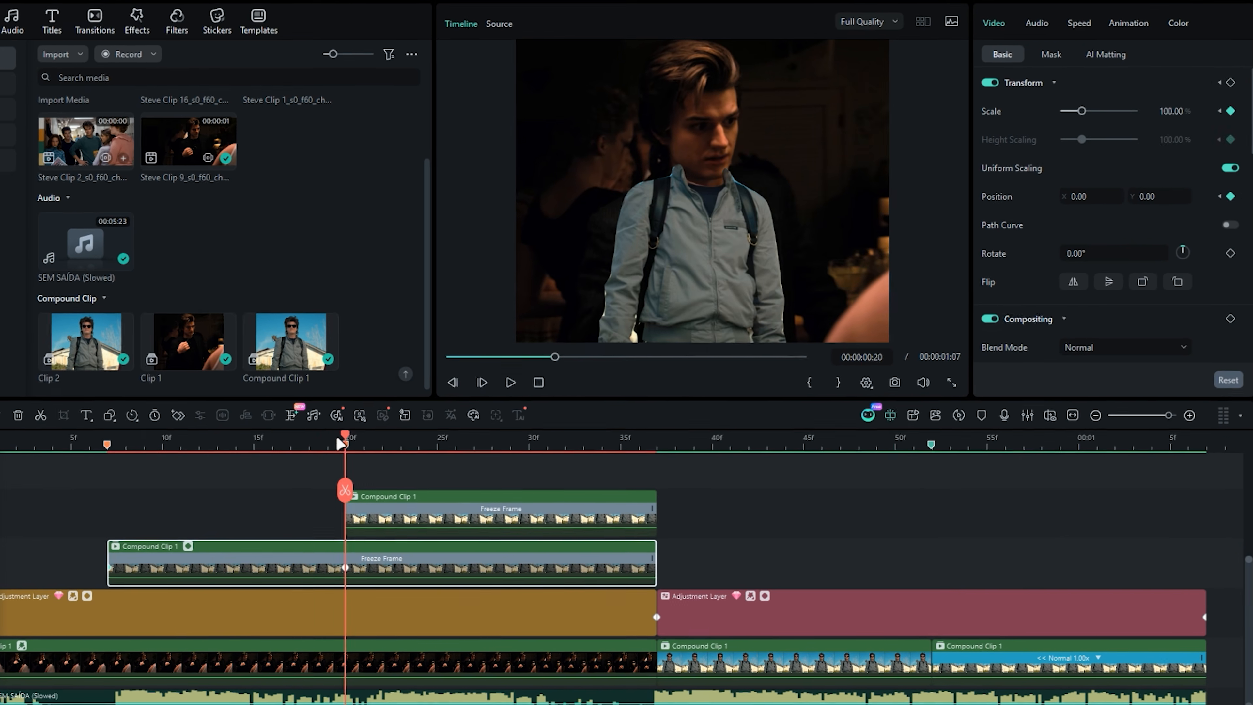
mouse_move(340, 443)
left_mouse_down()
mouse_move(123, 443)
mouse_move(345, 443)
left_mouse_up()
left_click_drag(371, 568, 379, 567)
- Open the body clip's keyframe graph and ease the end keyframe's scaling and position curves into a smooth slowdown
left_click_drag(344, 444, 197, 541)
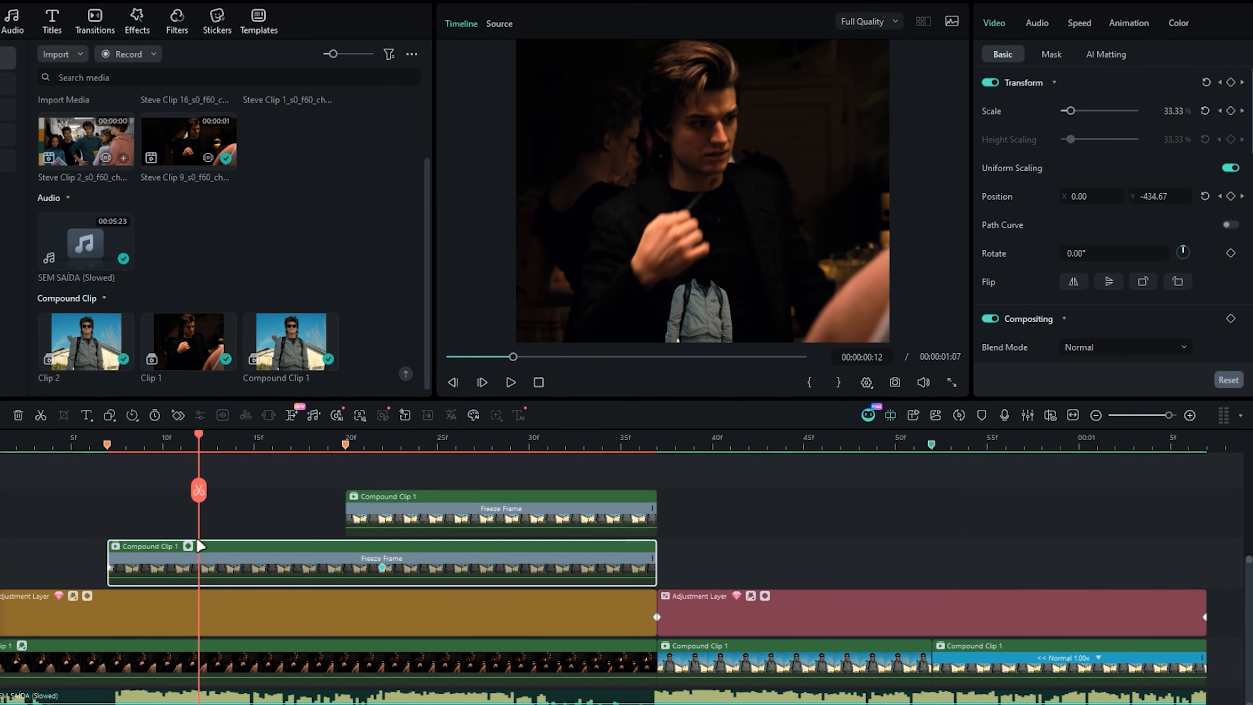
left_click(189, 546)
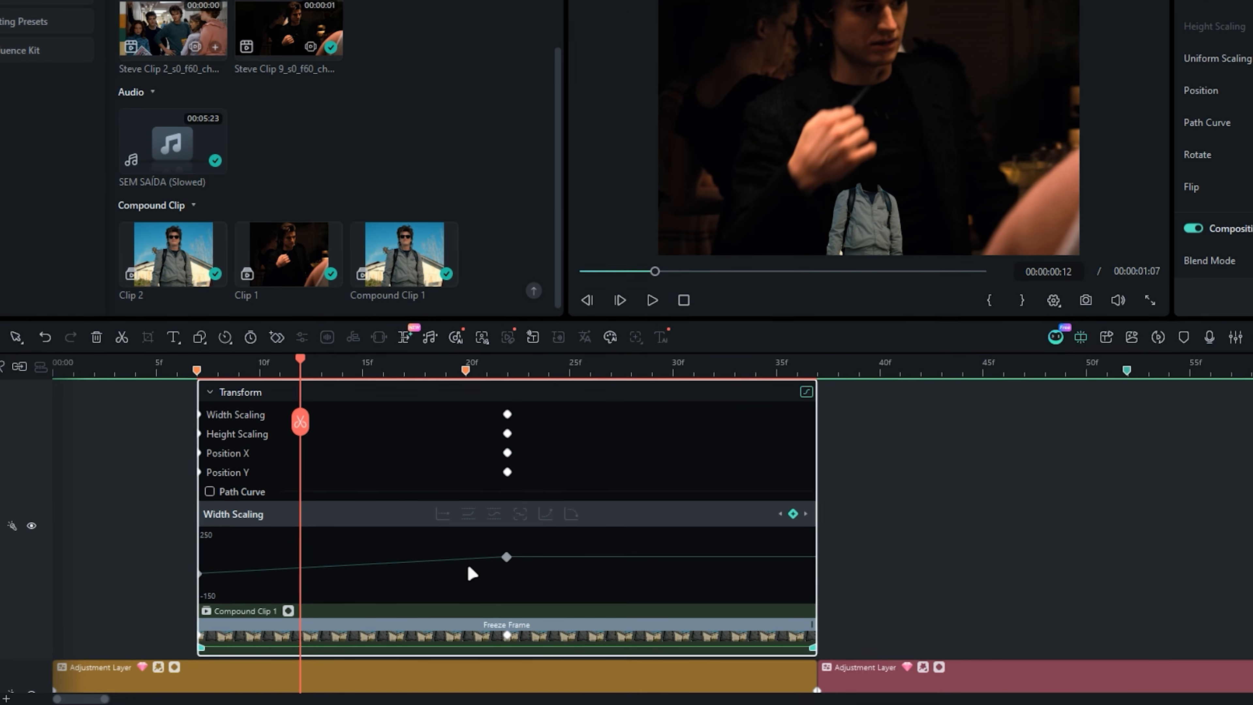
left_click(507, 557)
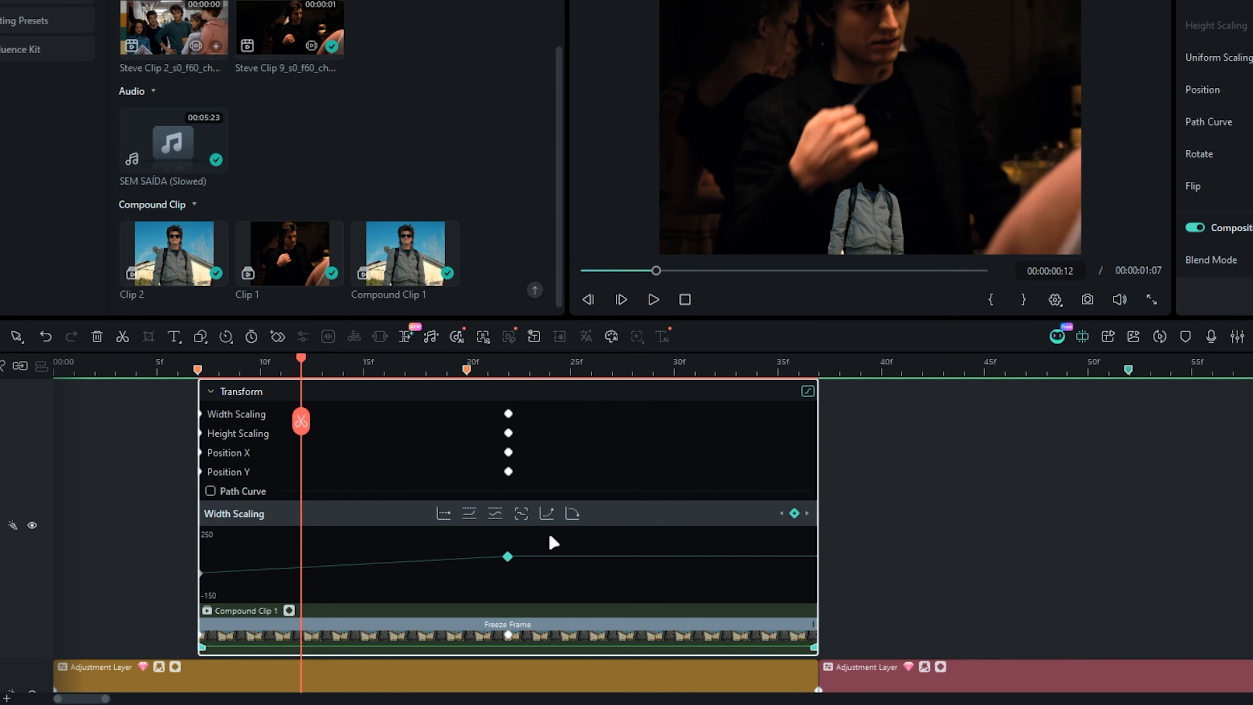
- Play and scrub through the body clip's pop-up animation from before the 7f marker
left_click(220, 373)
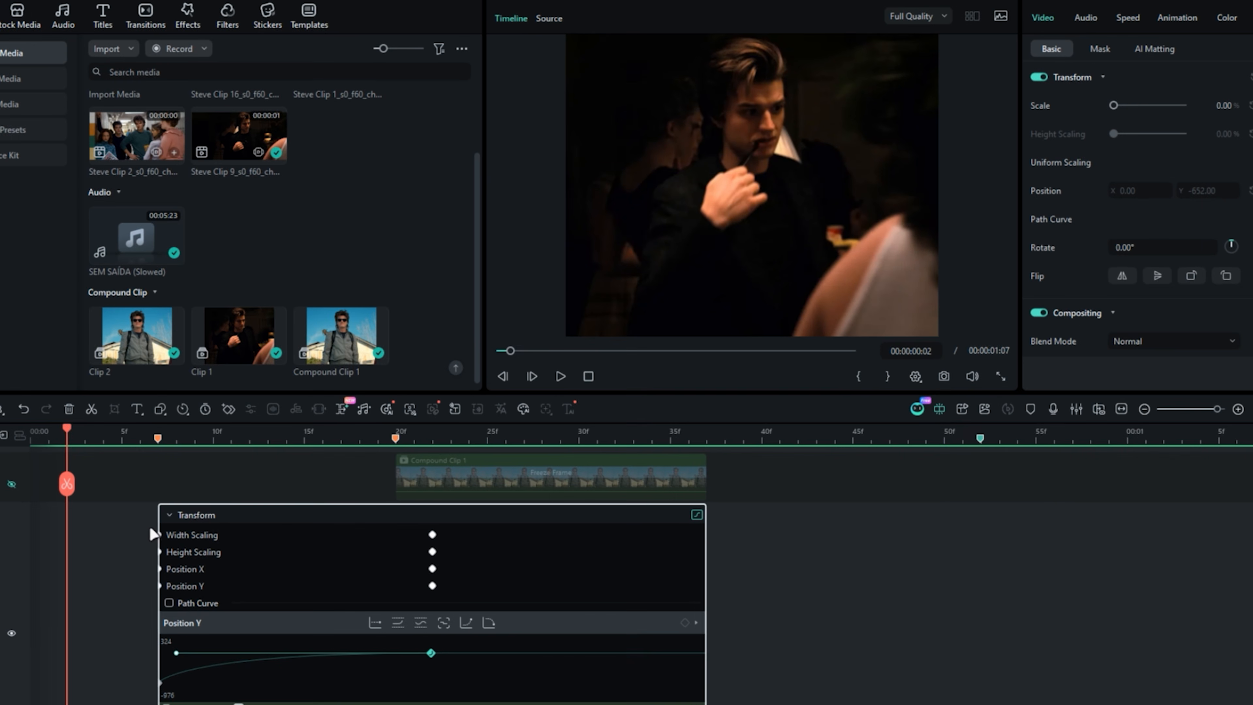
key("space")
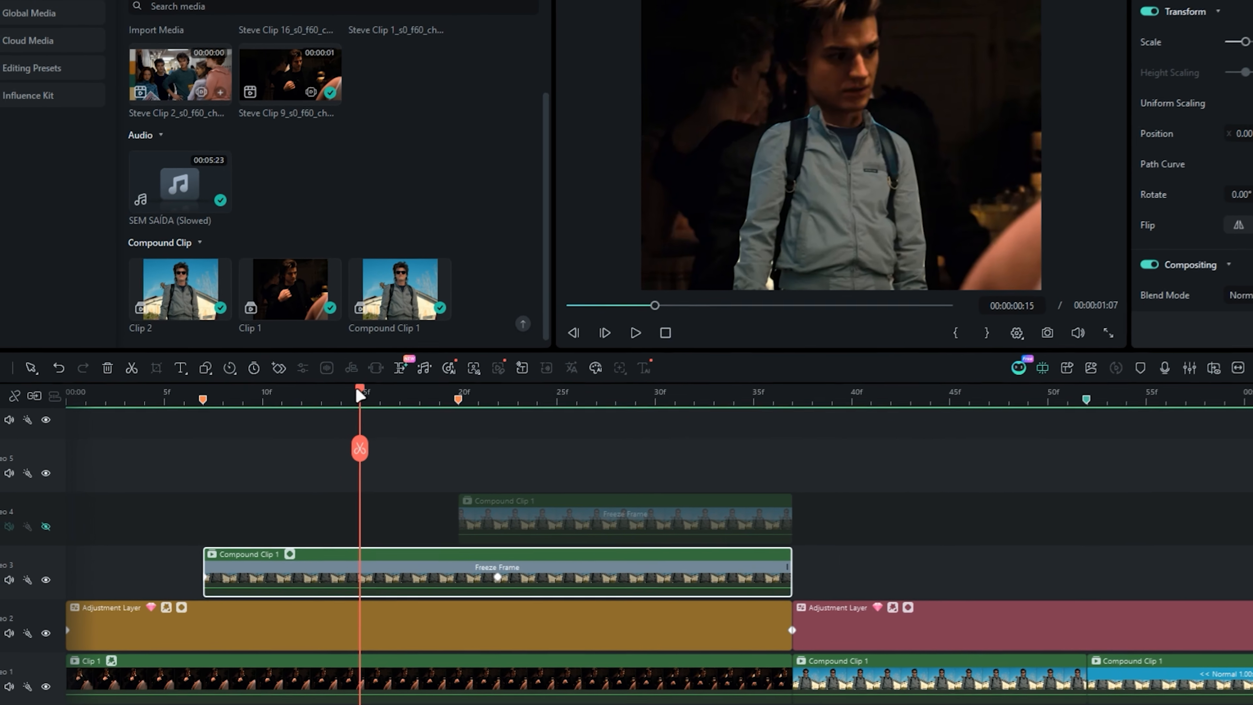
left_click_drag(306, 433, 342, 433)
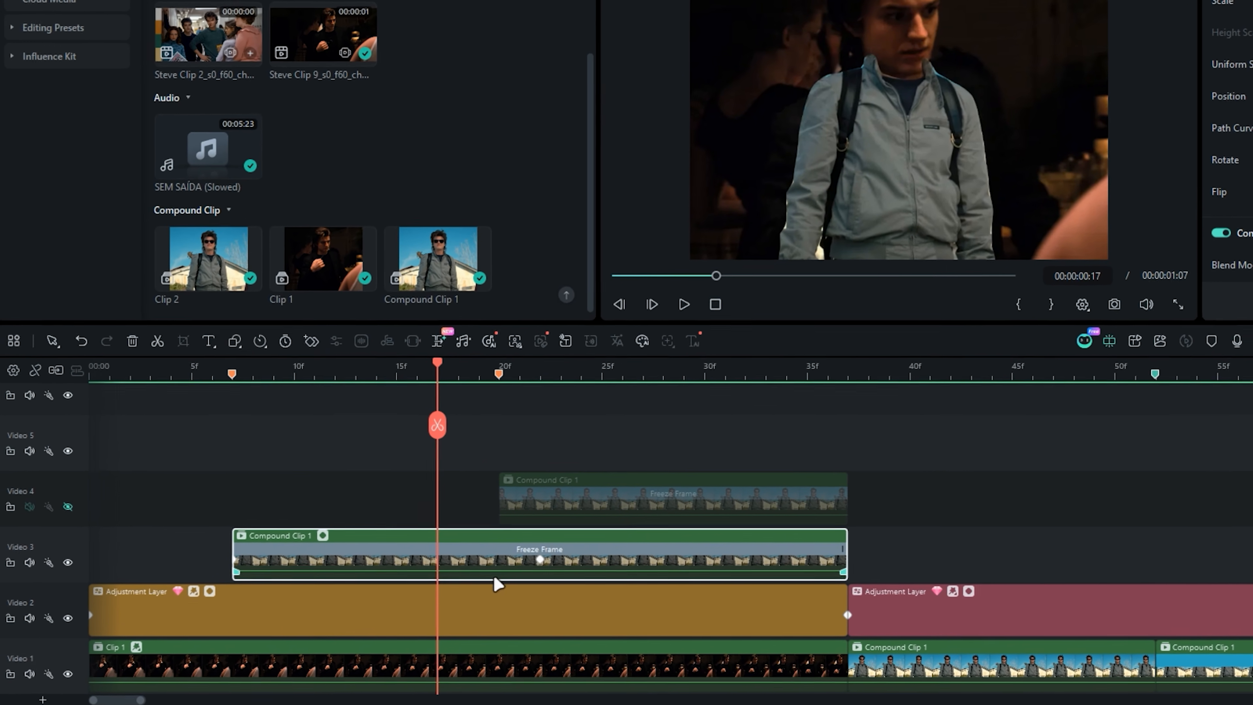
- Unhide the head clip's track, copy the body clip's keyframes, and paste them onto the head clip at frame 20
left_click(68, 506)
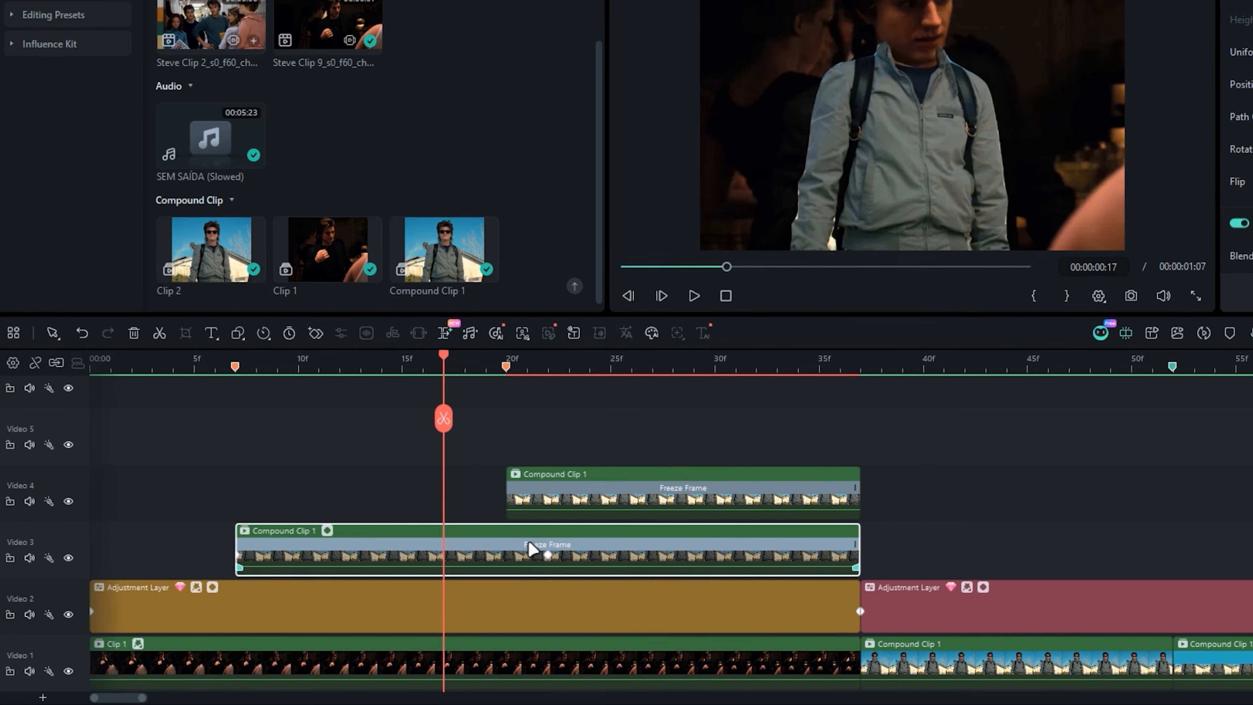
right_click(547, 554)
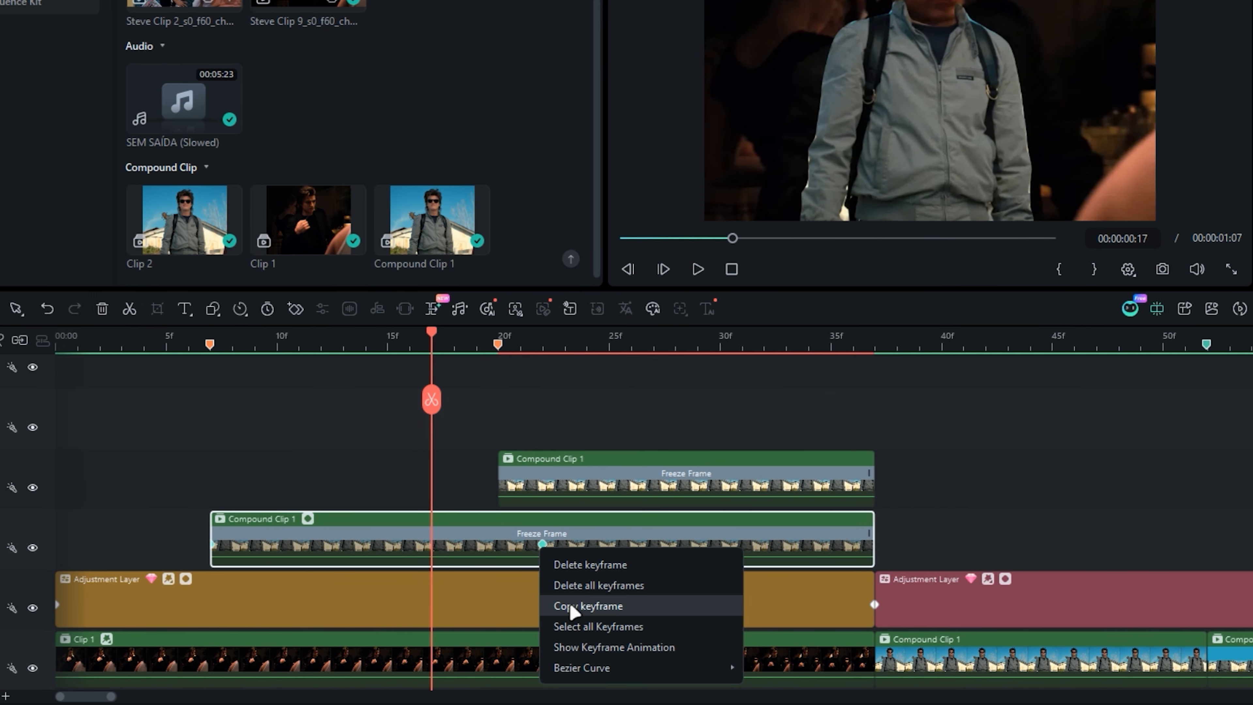
left_click(574, 606)
left_click(504, 346)
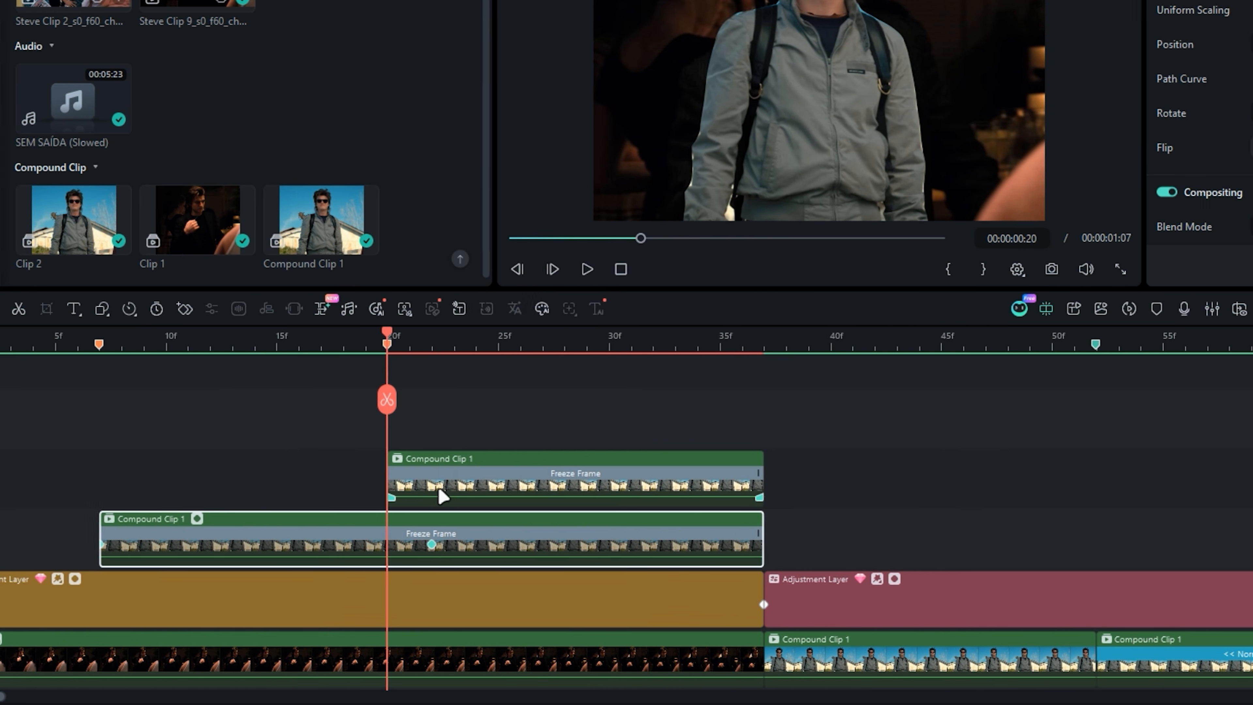
right_click(440, 491)
left_click(509, 522)
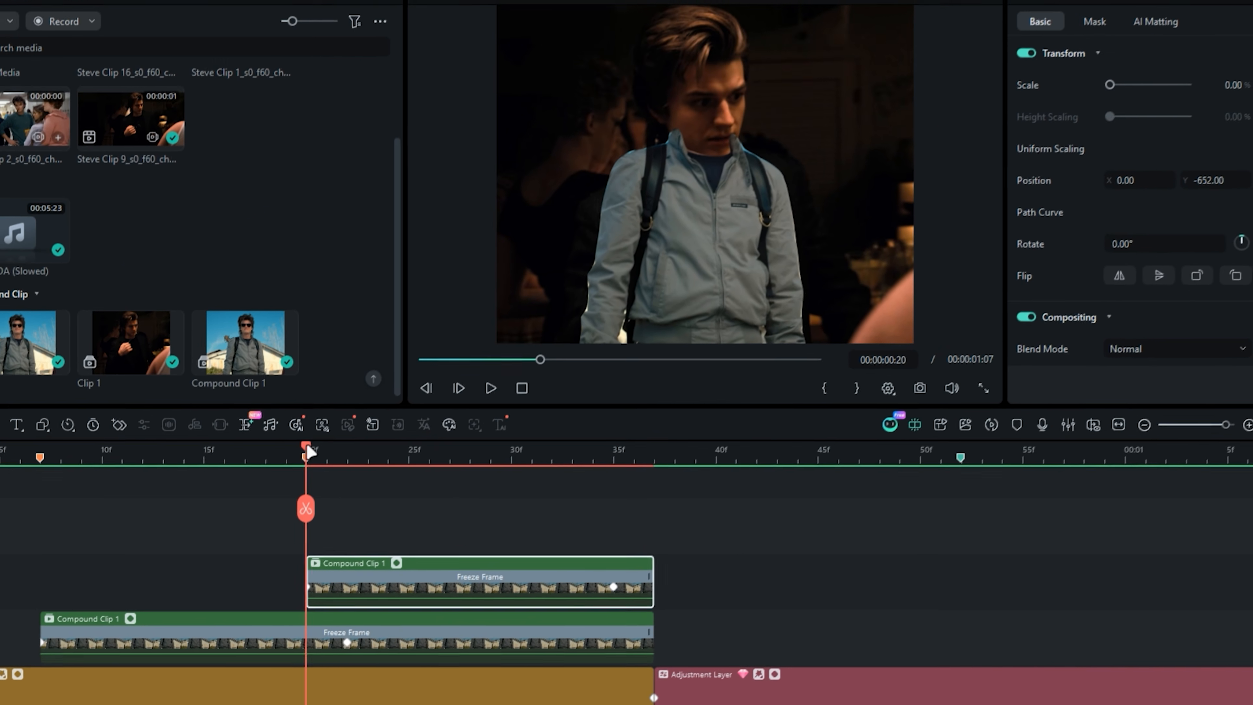
- Scrub through the head clip's pop-up animation and move its last keyframe to the clip's end
left_click_drag(366, 334, 584, 357)
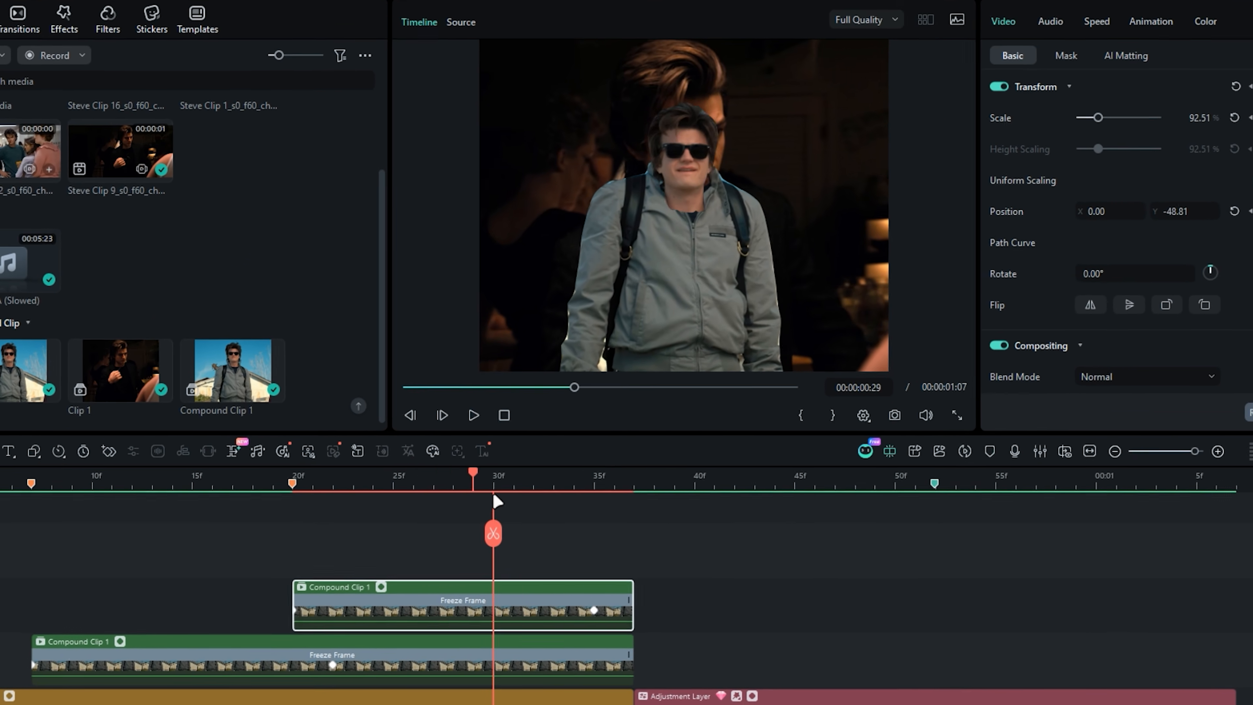
left_click_drag(494, 500, 538, 518)
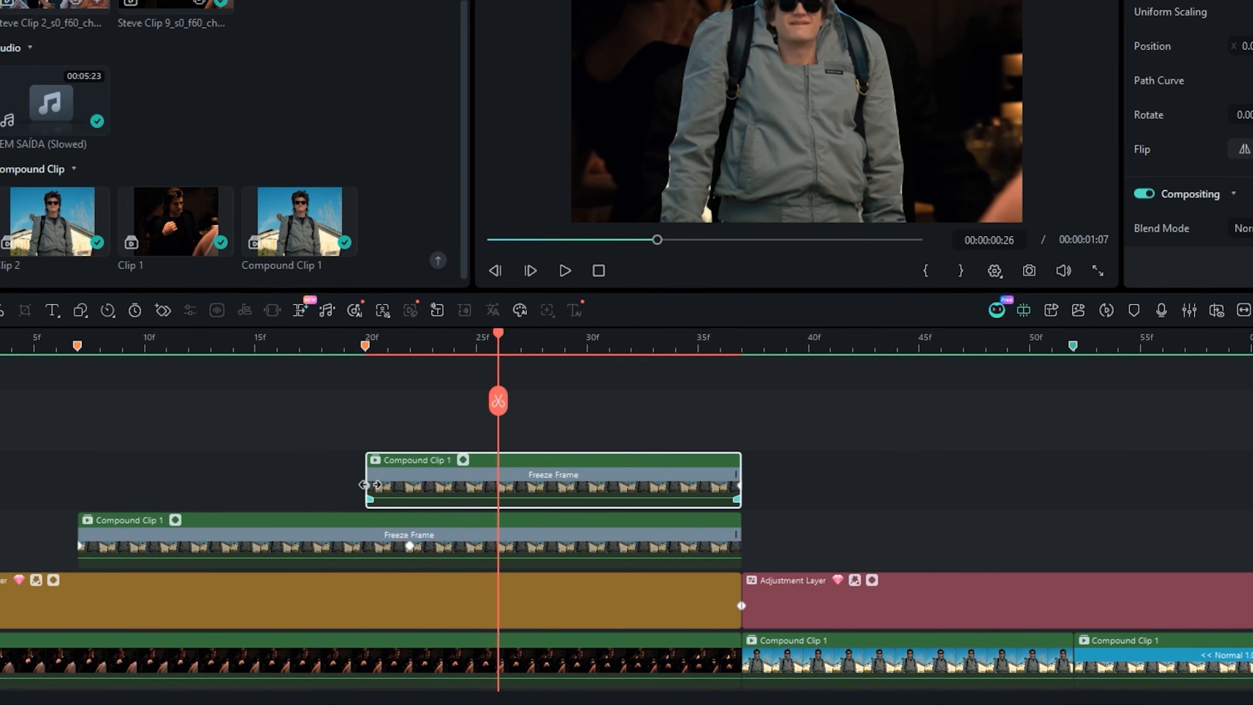
- Set the head clip's Y position to -40 at its first keyframe on frame 20 and scrub through the animation
left_click(370, 485)
left_click(1189, 181)
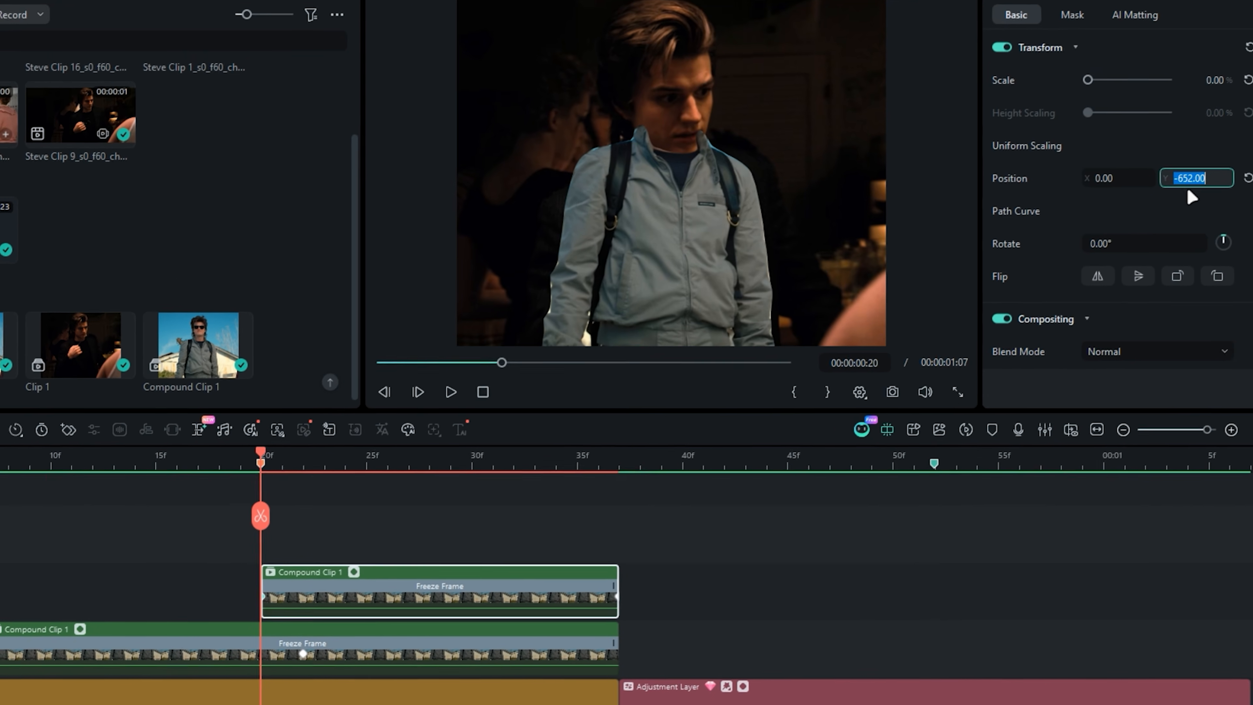
type("-40")
key("Return")
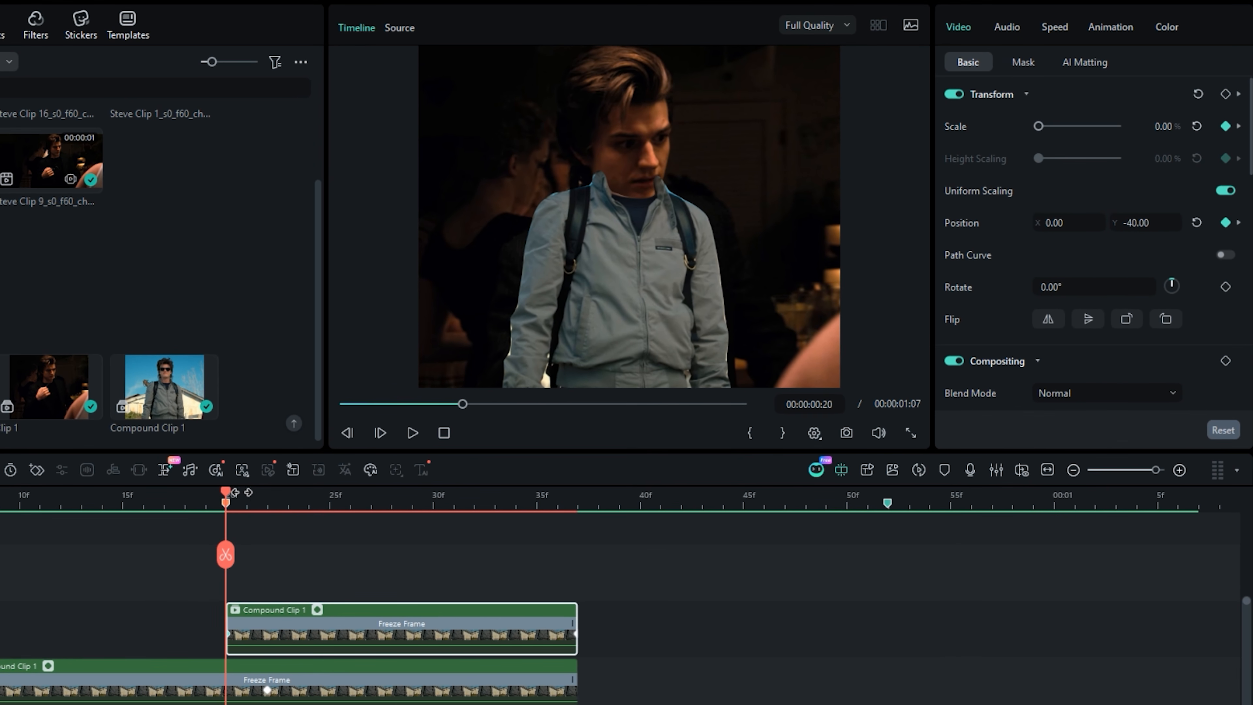
left_click_drag(299, 510, 364, 510)
- Move the body clip above the head clip with one empty track between them and play the pop-up animation
left_click_drag(185, 687, 187, 619)
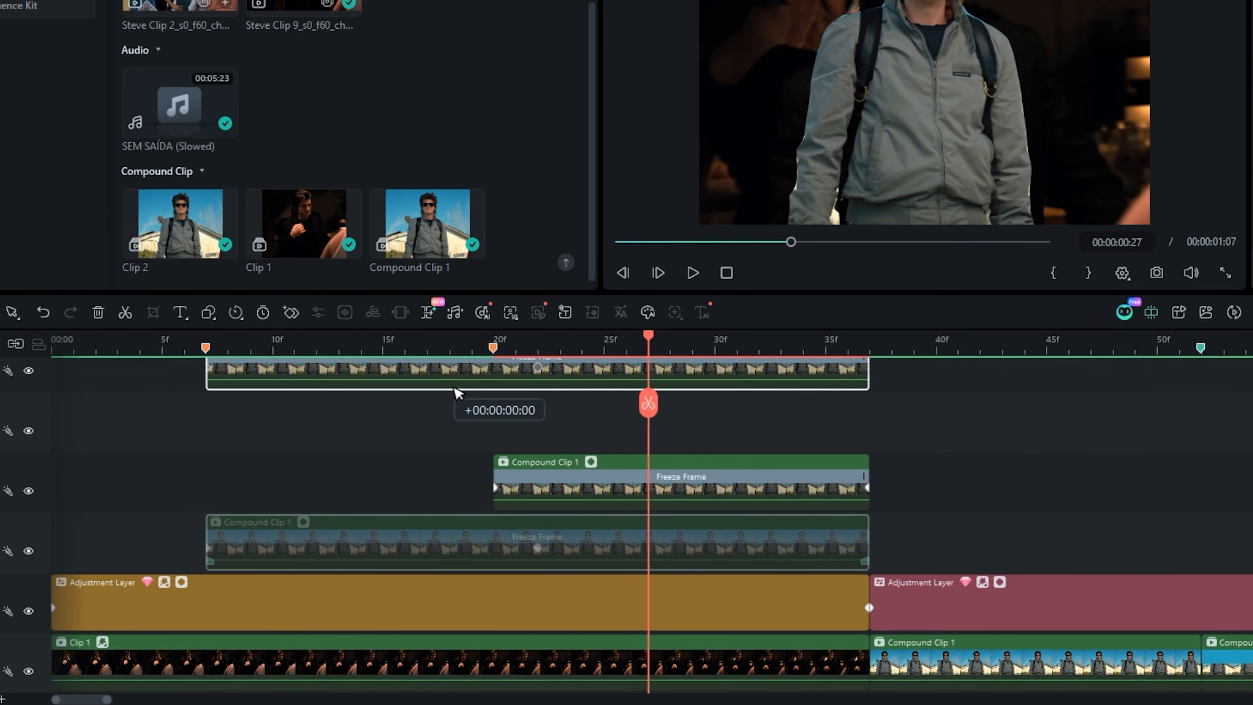
left_click_drag(541, 451, 610, 568)
left_click_drag(578, 406, 610, 448)
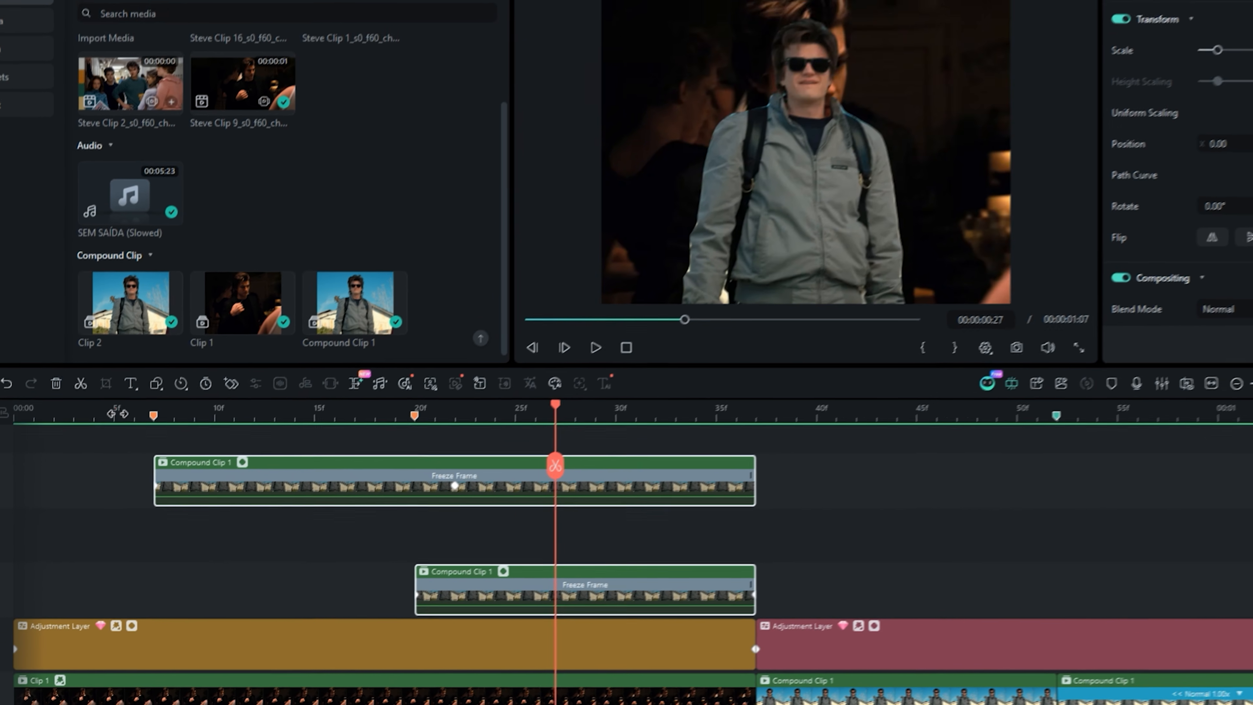
left_click(117, 414)
key("space")
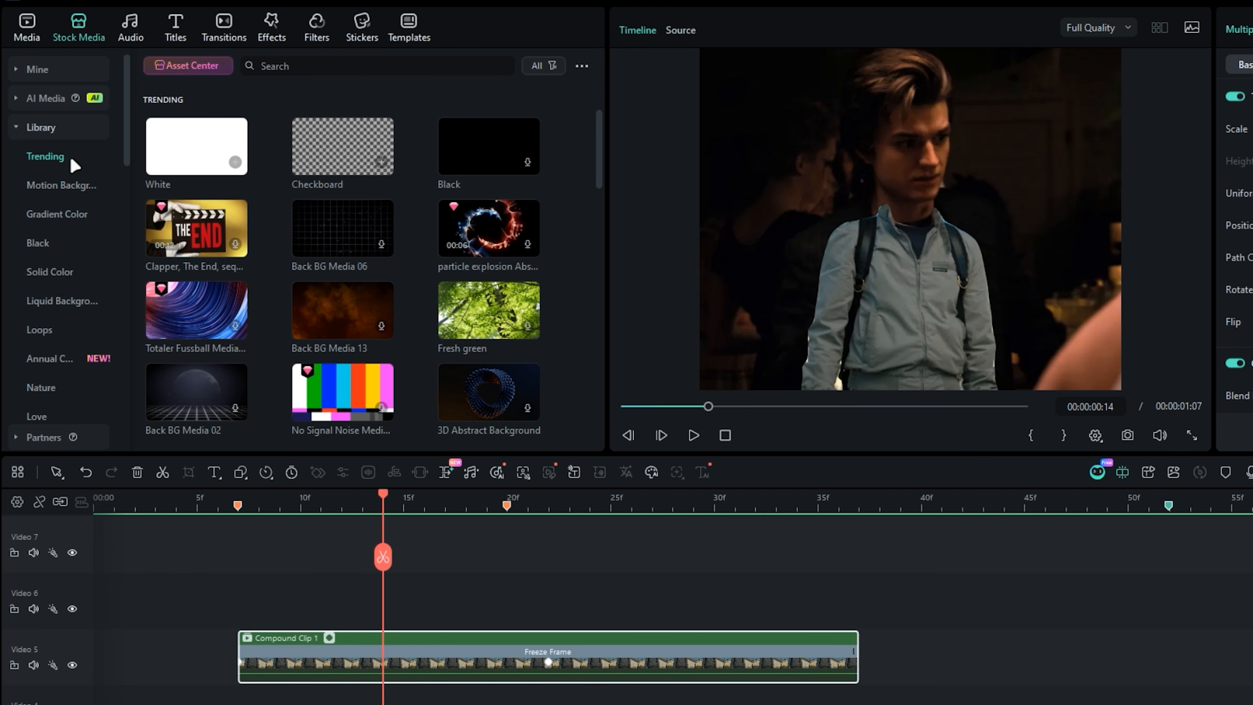
- Place the White stock media above the body clip at the 7f marker, scaled to 200% and trimmed to the body clip's end
left_click_drag(197, 144, 277, 602)
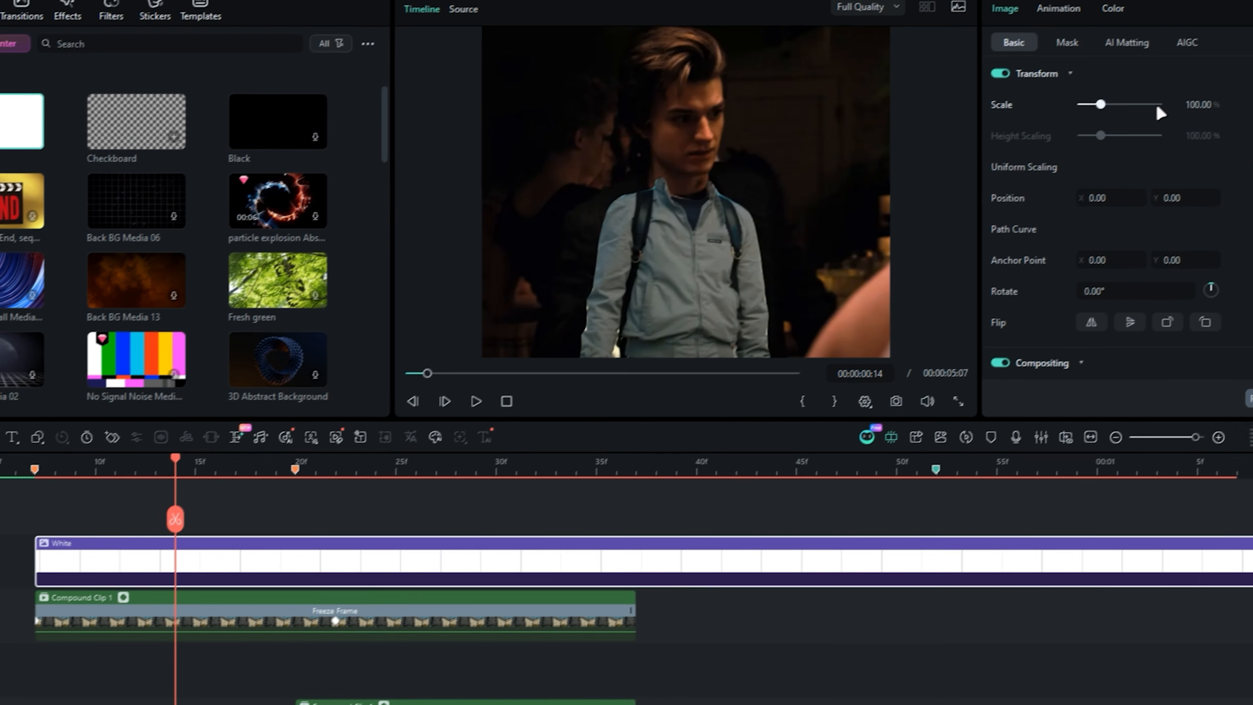
left_click(1152, 122)
type("200")
key("Return")
left_click(898, 488)
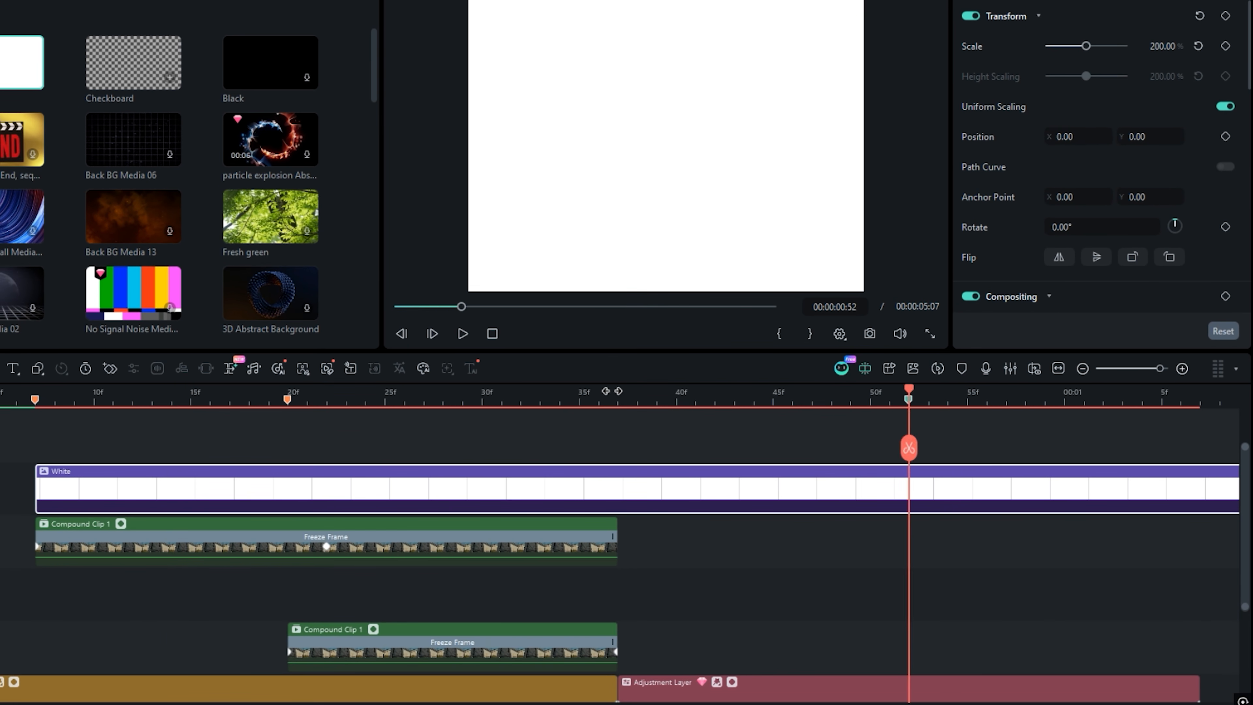
key("Delete")
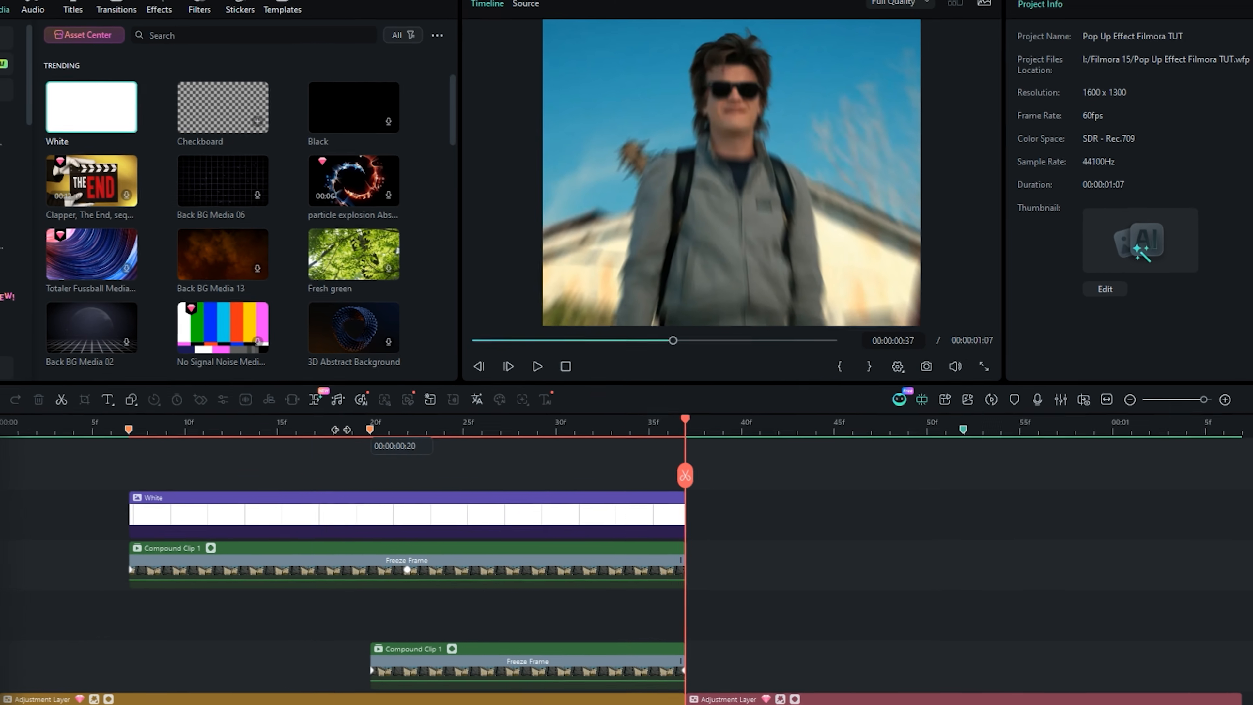
- Turn the white clip into a compound clip named White Solid and mark it purple
left_click(249, 399)
left_click(282, 501)
key("alt+g")
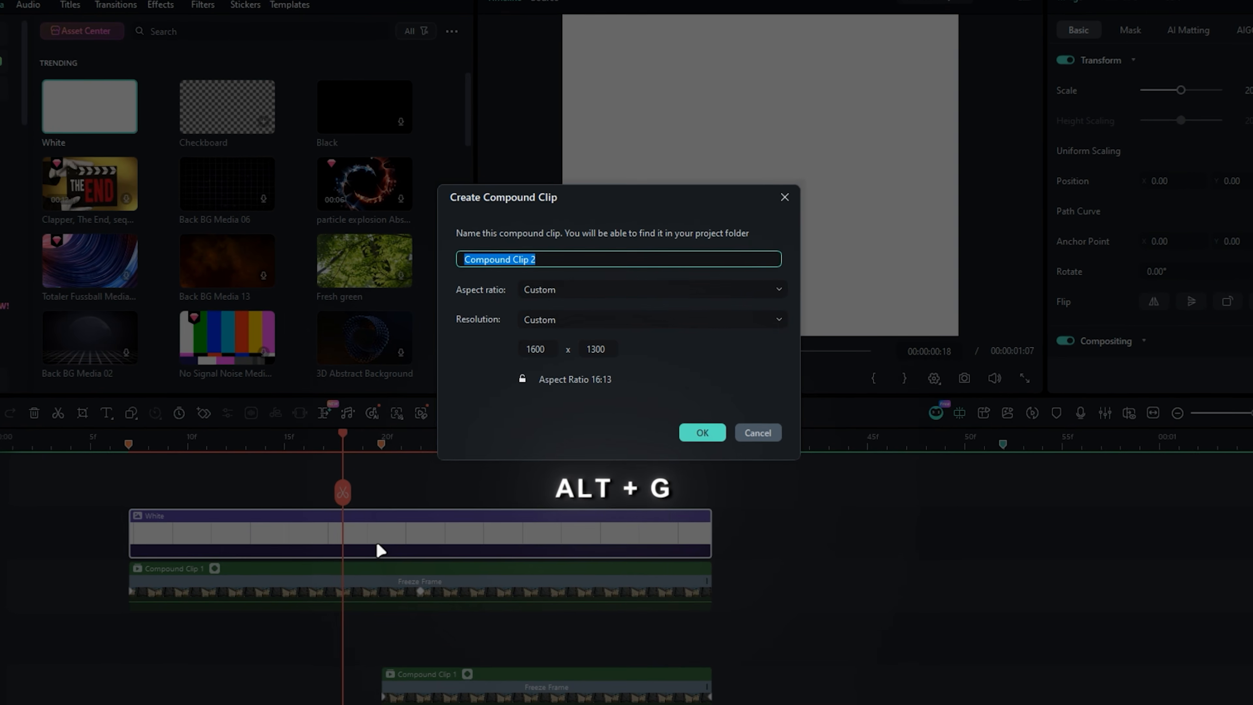
type("White Solid")
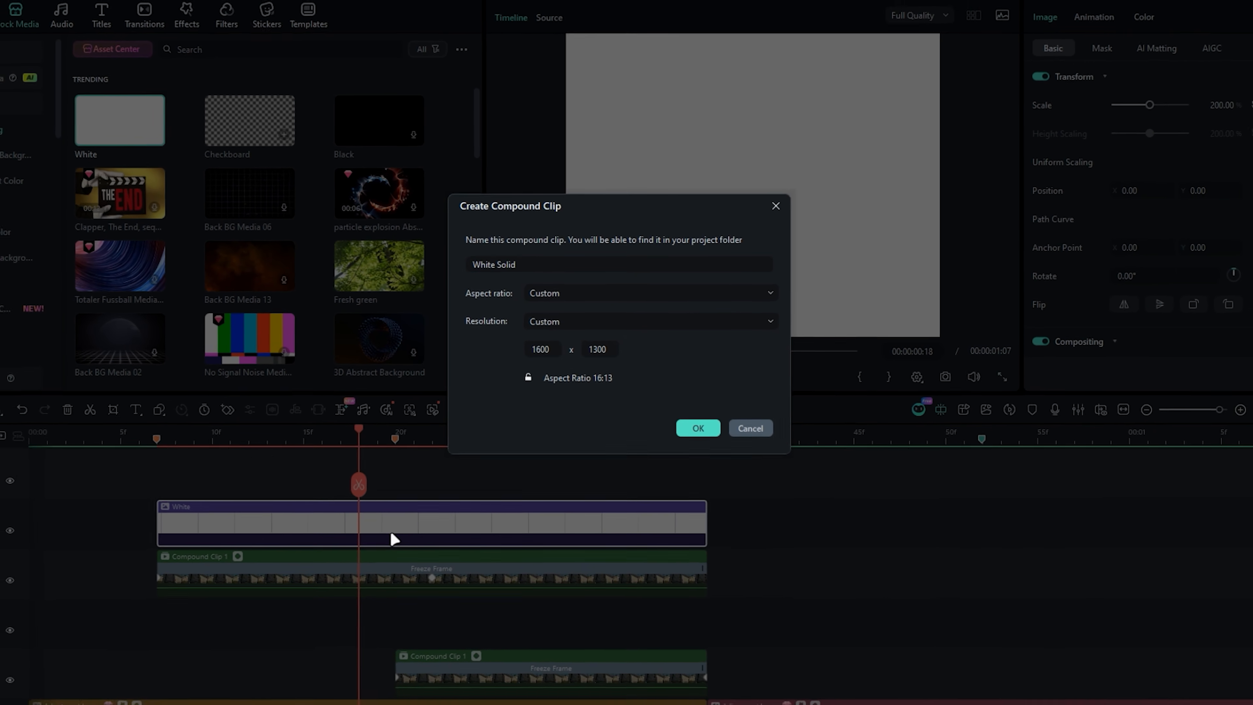
key("Return")
right_click(398, 530)
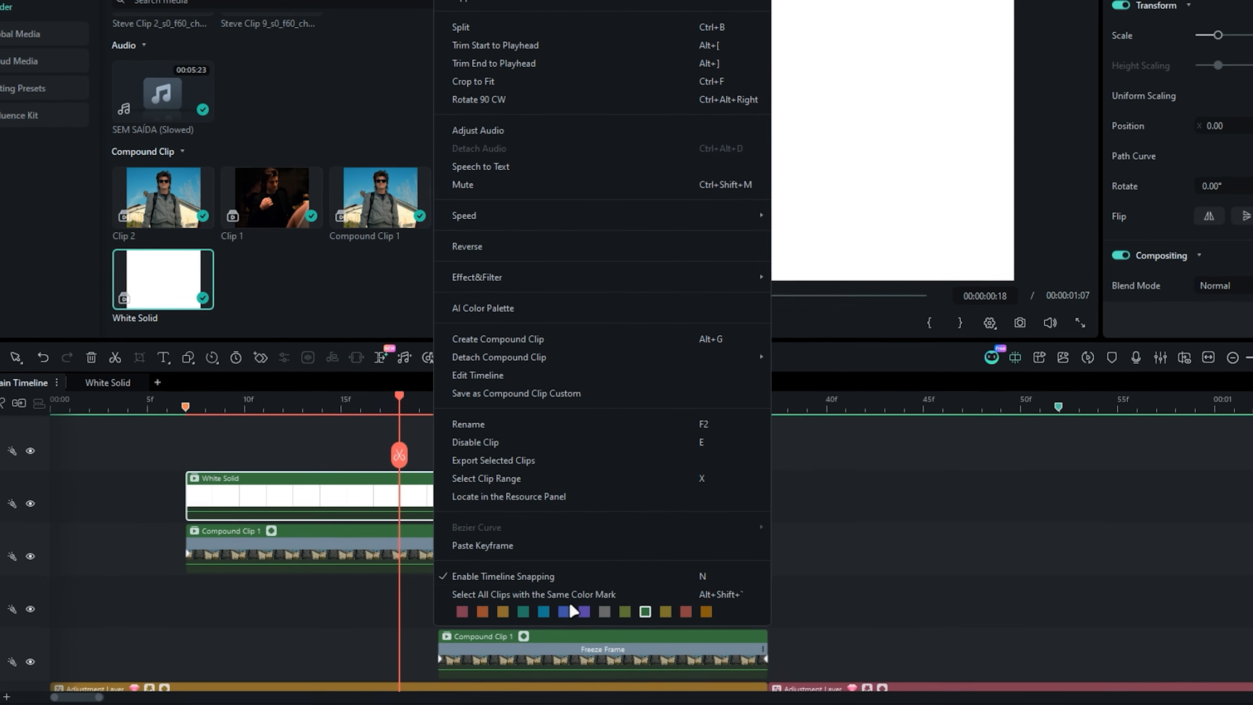
left_click(536, 643)
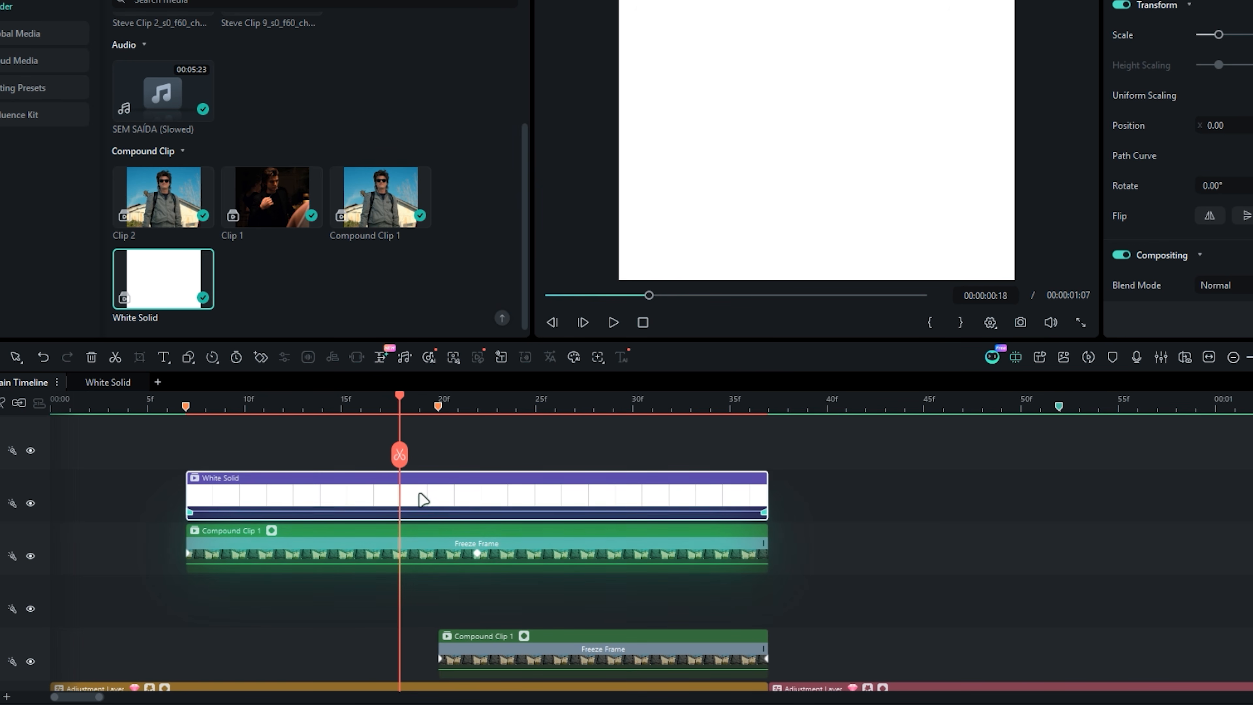
- Copy the body clip's effects onto the White Solid clip and scrub through the result
left_click(401, 553)
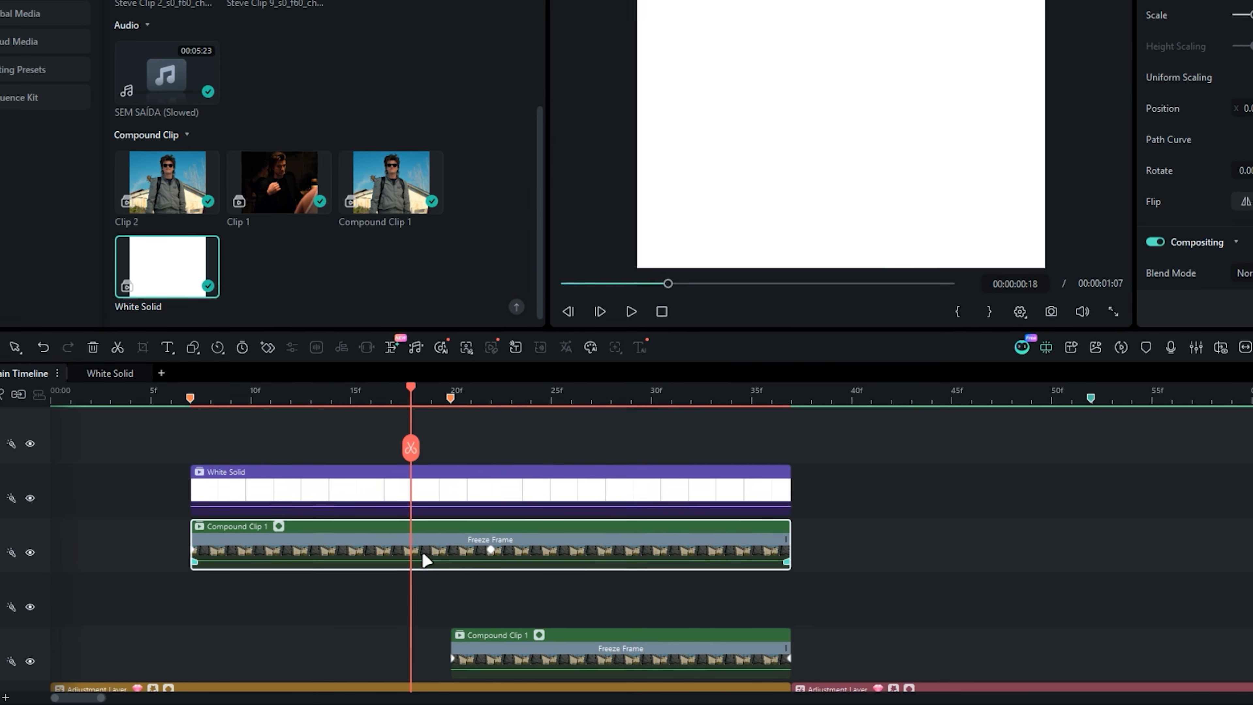
right_click(411, 560)
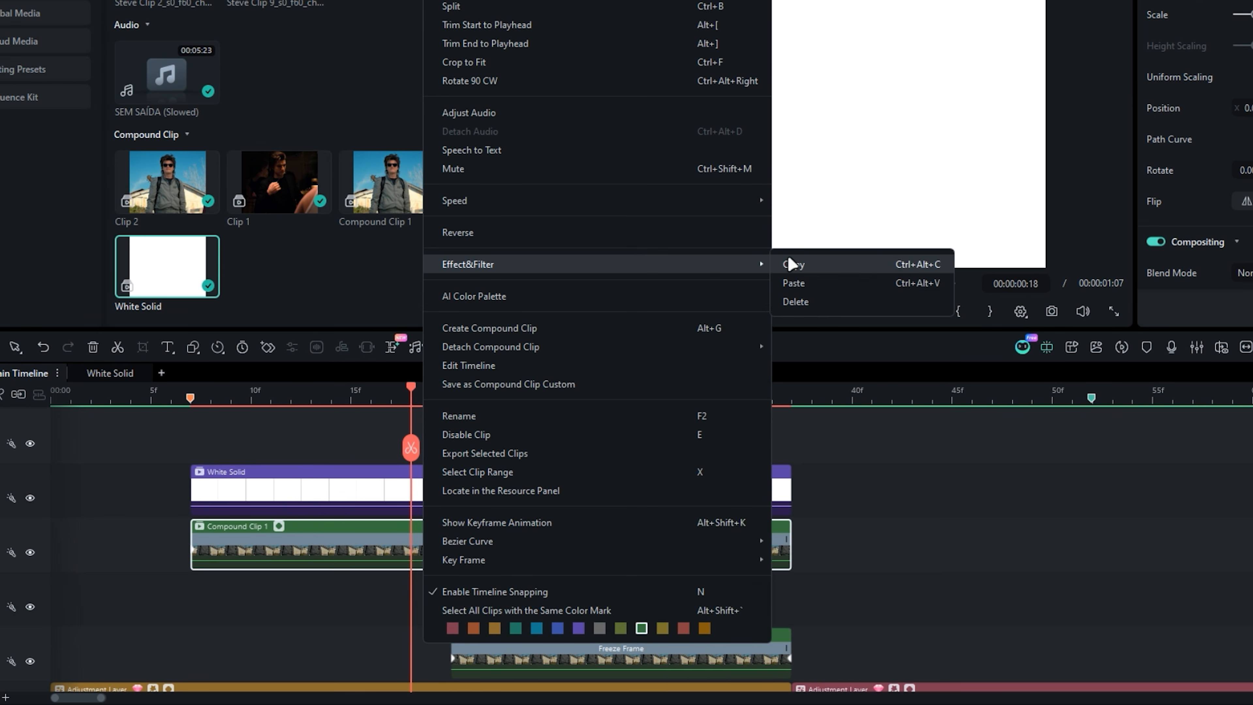
left_click(789, 265)
right_click(429, 478)
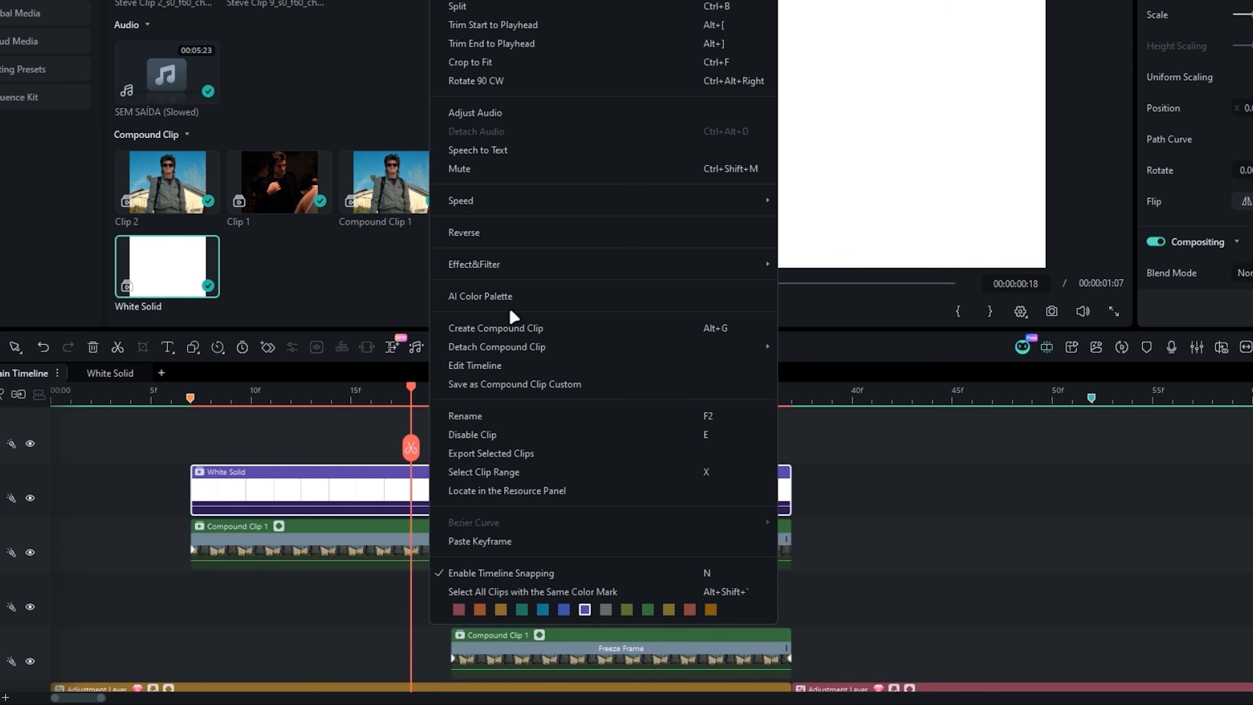
left_click(814, 279)
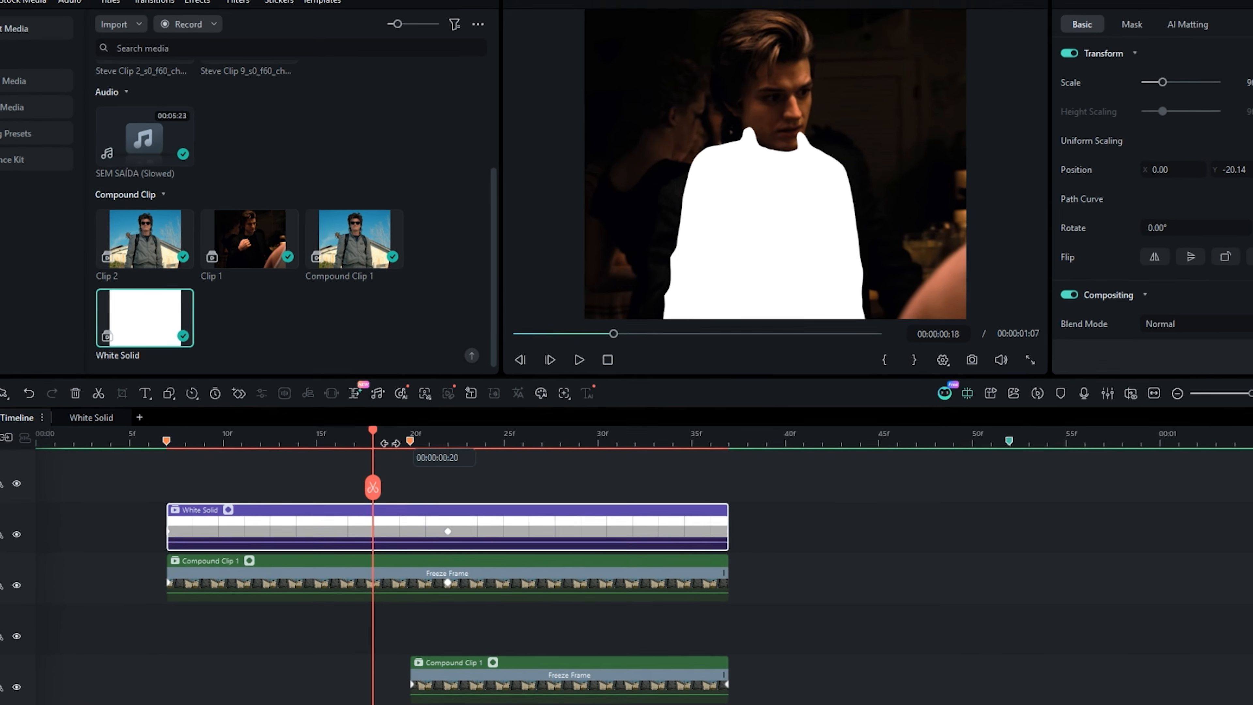
left_click_drag(373, 442, 429, 444)
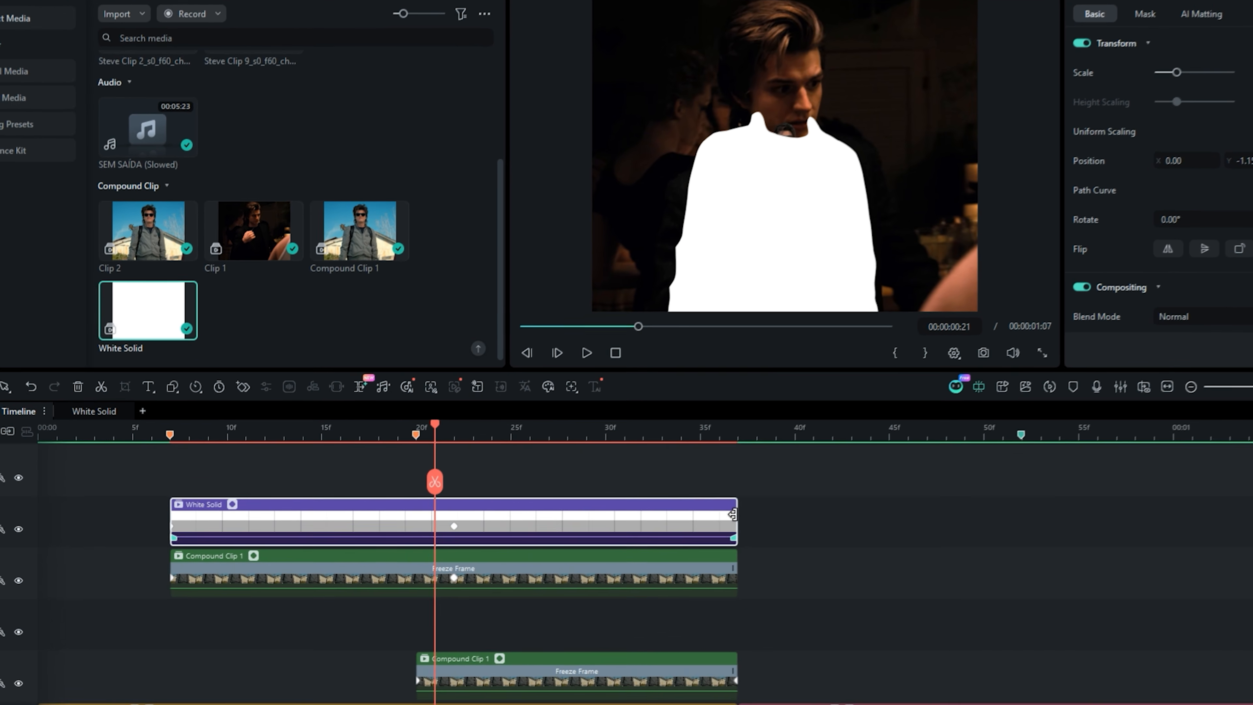
- Trim White Solid to end at frame 20 and duplicate it above the head clip, extended to that clip's end
left_click_drag(706, 553, 395, 556)
left_click_drag(448, 511, 448, 511)
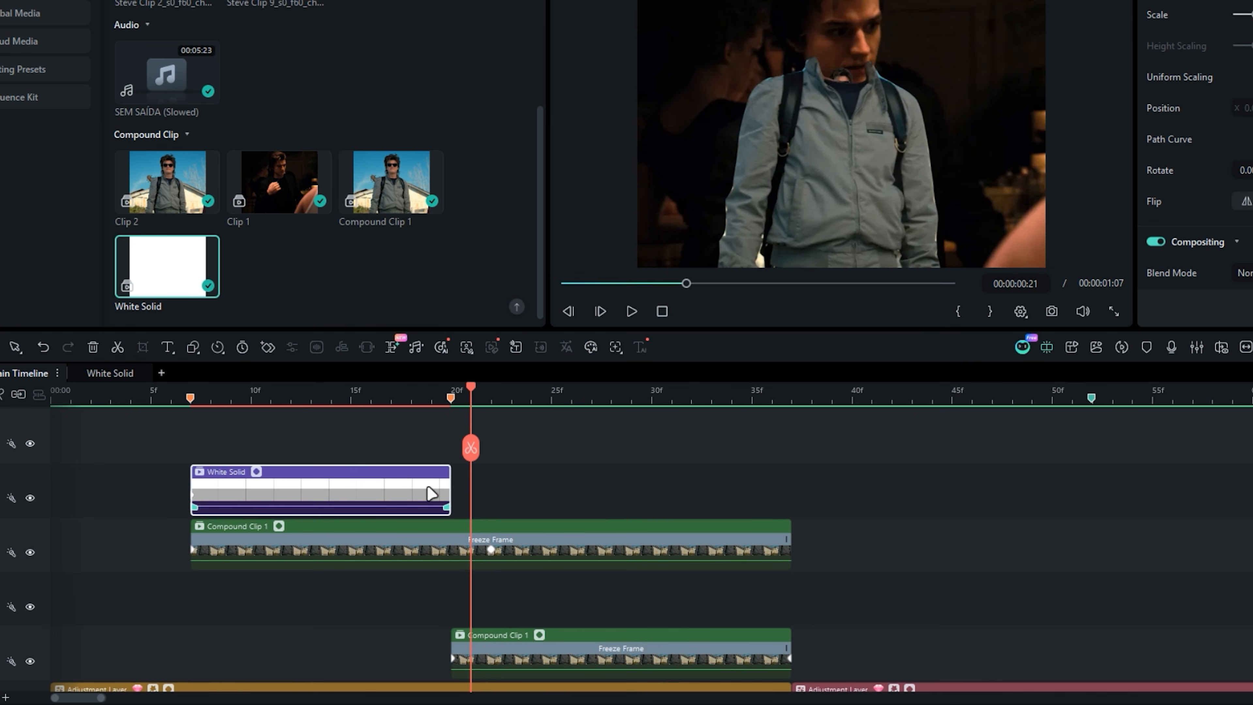
scroll(432, 474, "down", 2)
left_click_drag(335, 457, 506, 566)
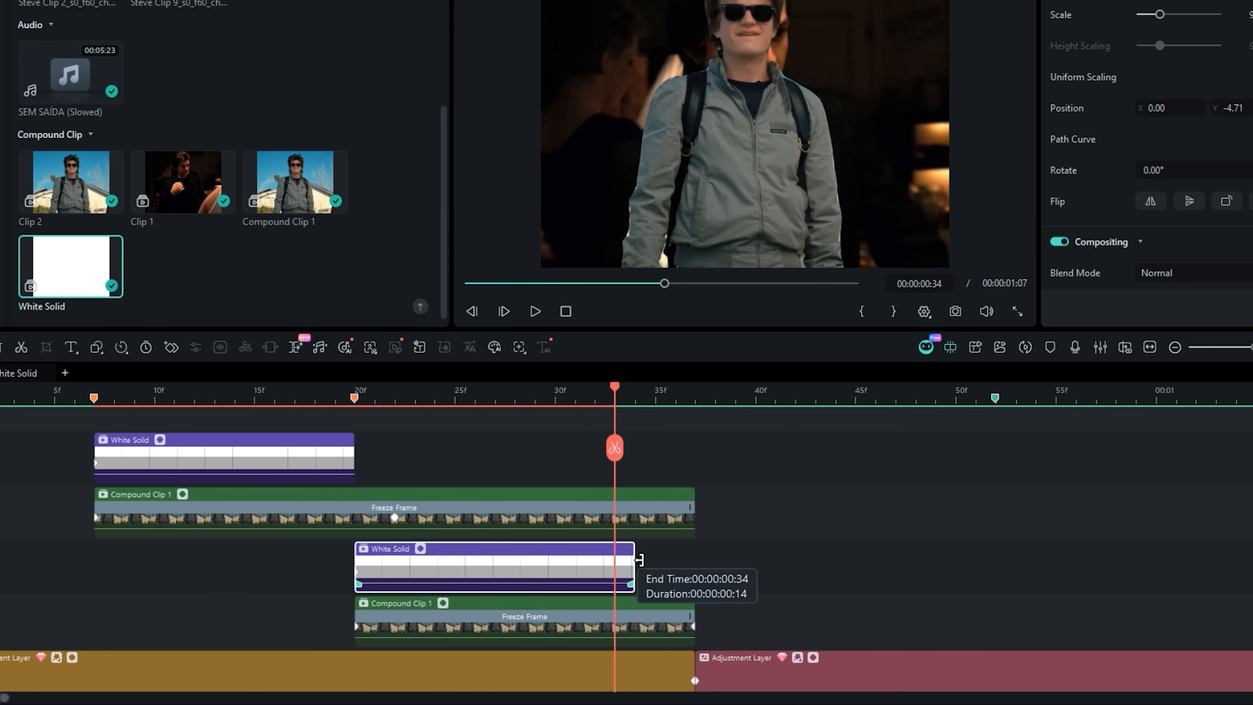
- Replace the duplicate White Solid's effects with those copied from the head clip and scrub through both white overlays
right_click(561, 573)
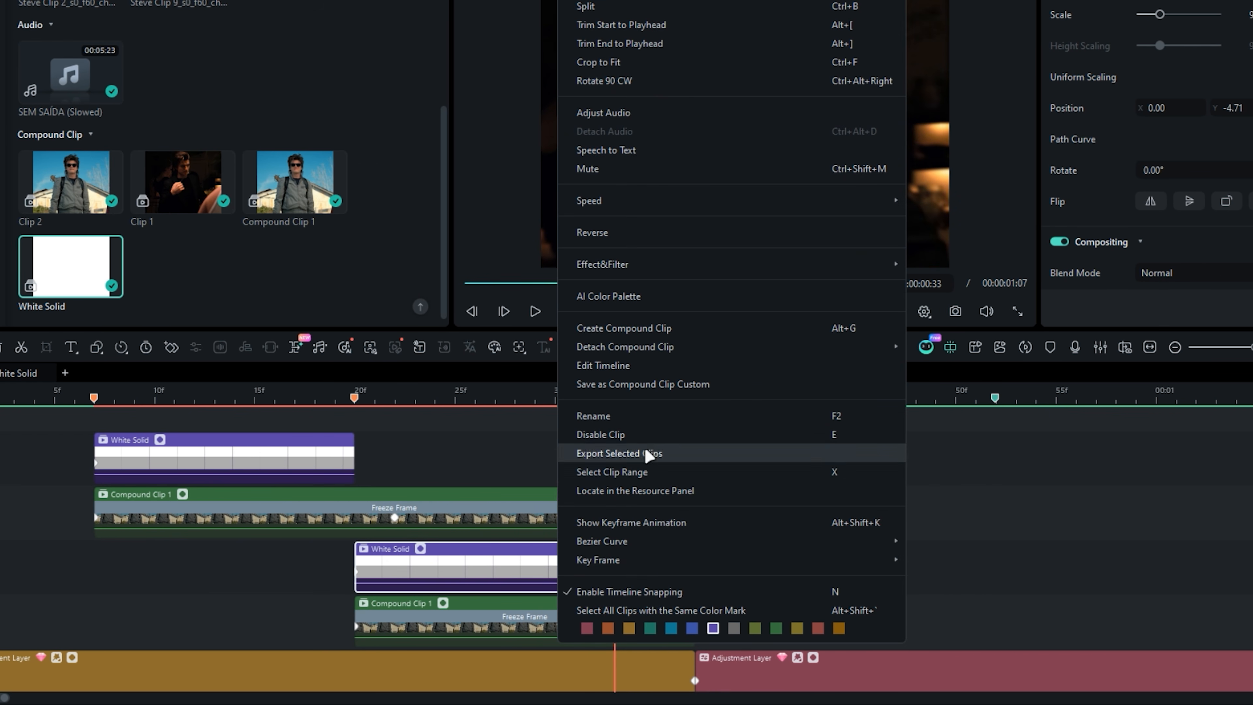
left_click(934, 302)
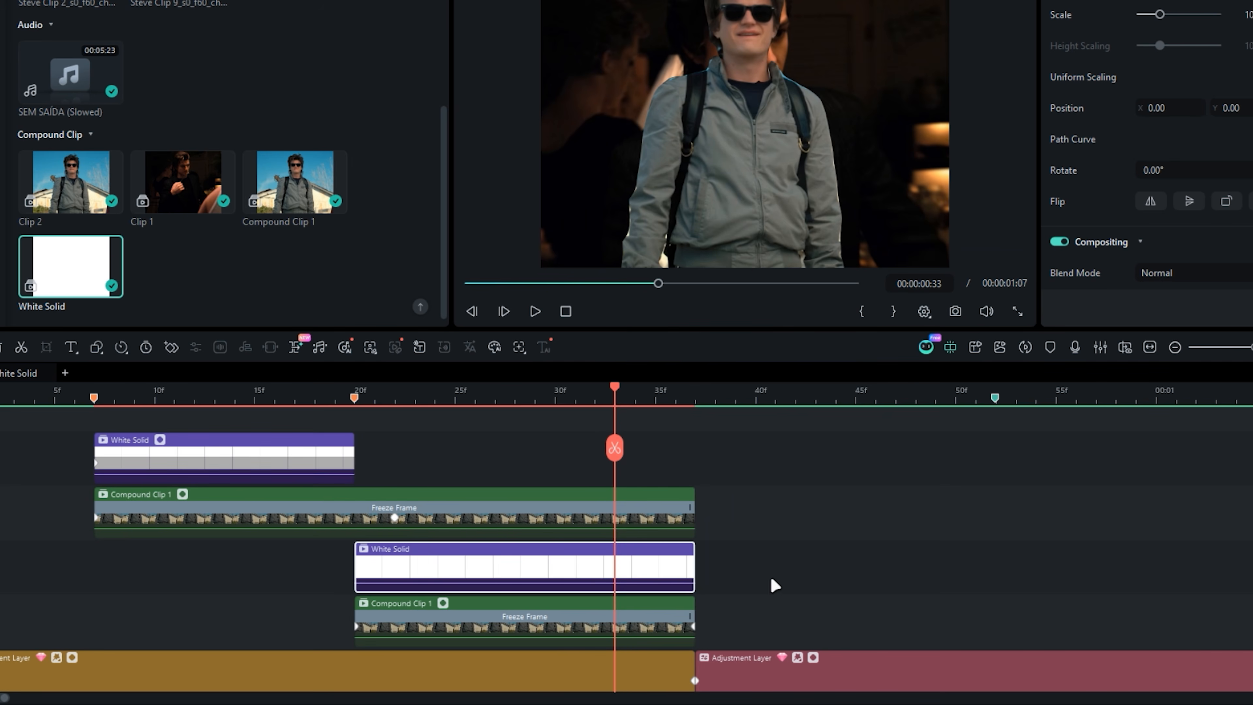
scroll(772, 585, "down", 1)
right_click(627, 573)
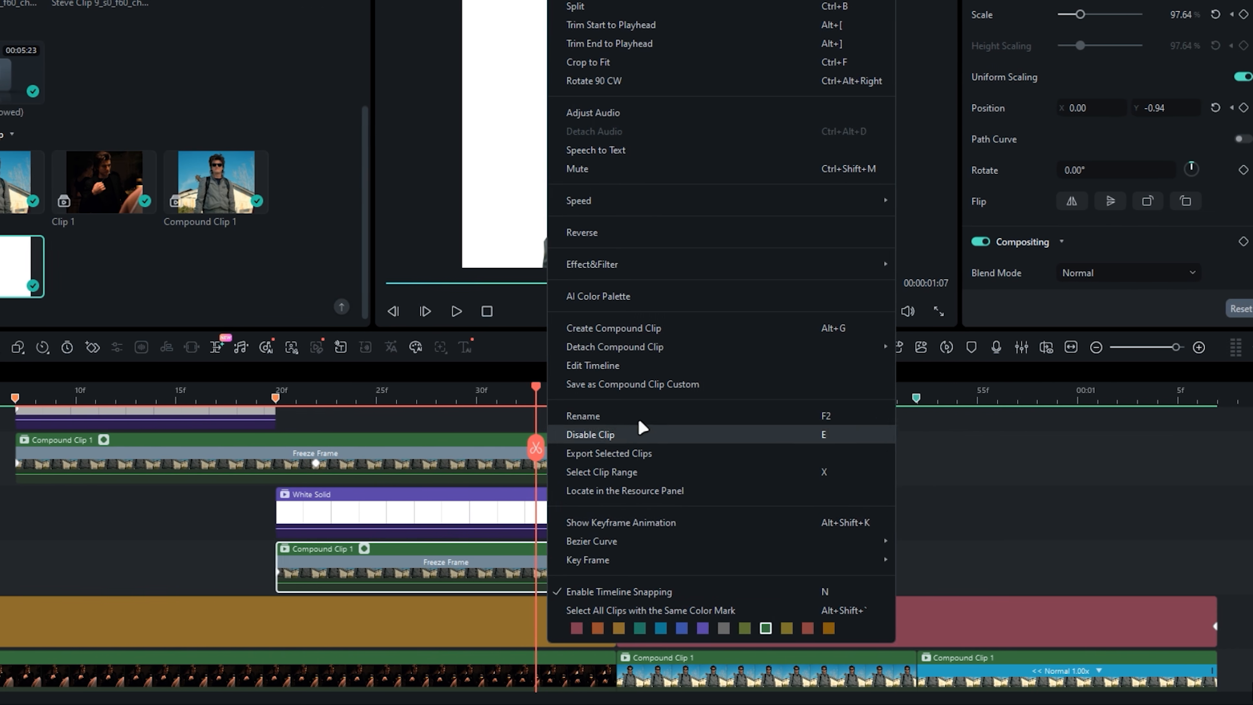
mouse_move(843, 266)
left_click(914, 266)
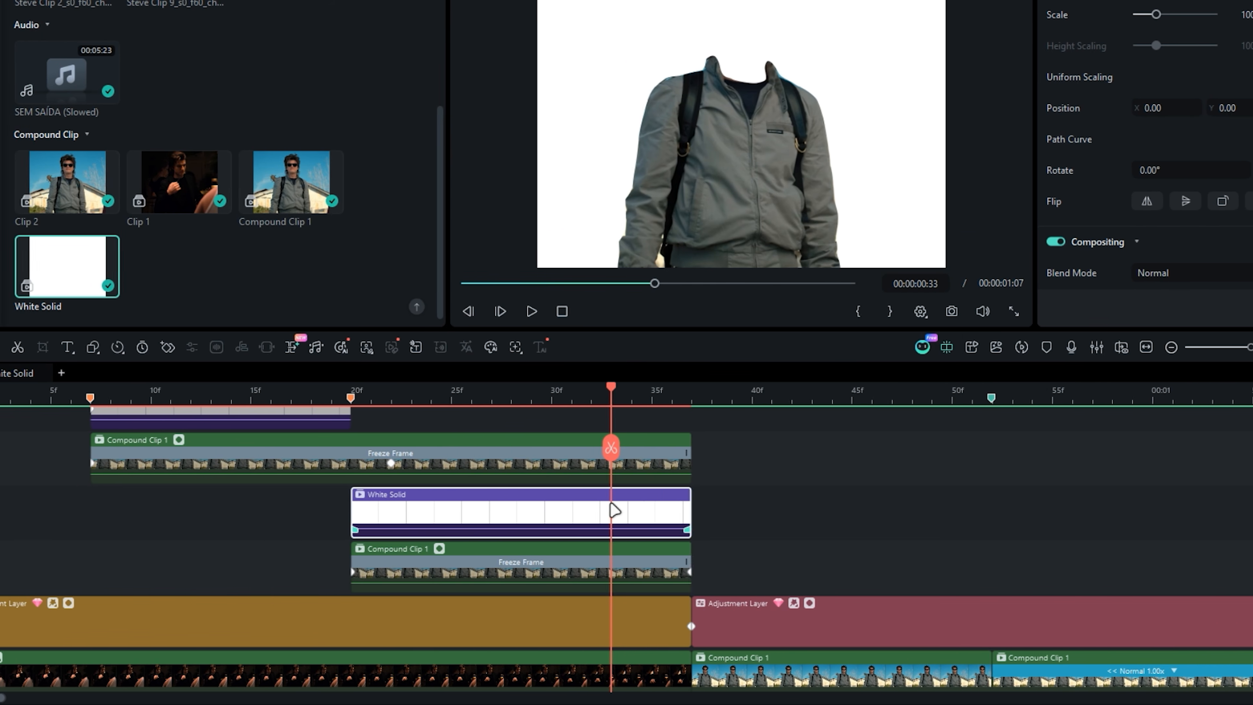
right_click(575, 509)
mouse_move(637, 265)
left_click(903, 283)
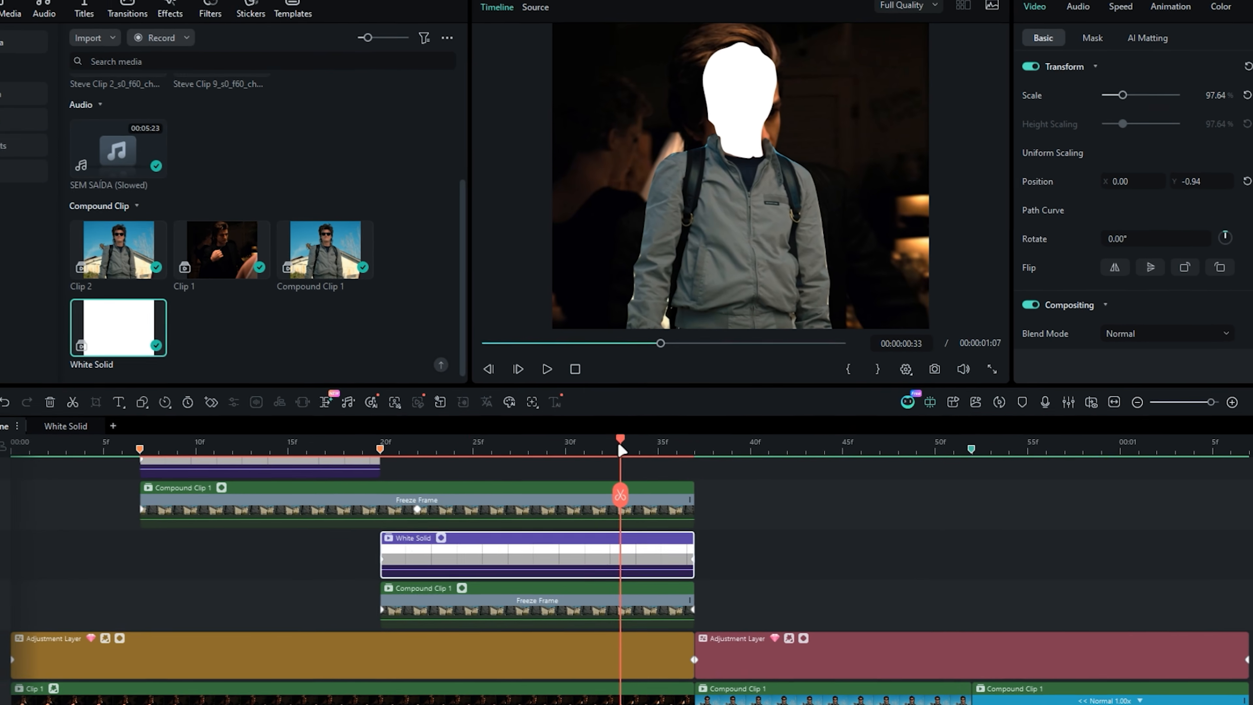
left_click_drag(622, 449, 464, 474)
left_click_drag(595, 474, 286, 497)
- Keyframe the body White Solid's opacity from 100 at frame 7 to 0 at the clip's end
scroll(238, 607, "up", 3)
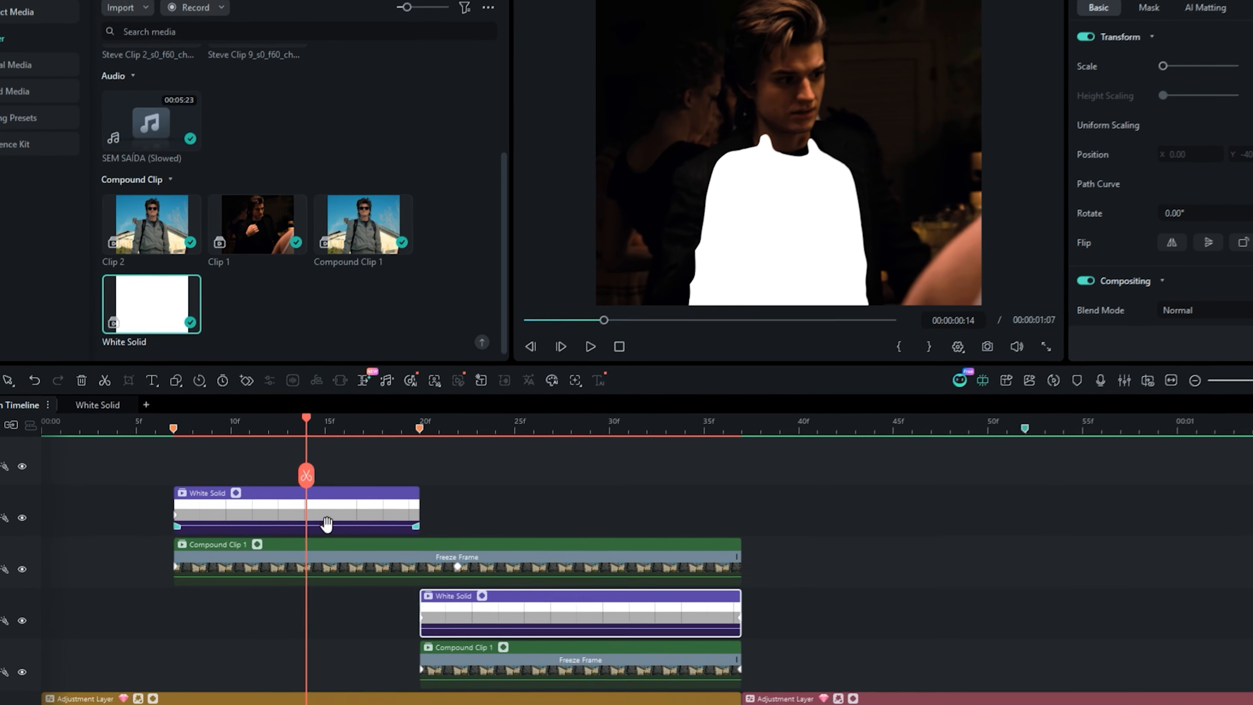
left_click(327, 524)
key("Up")
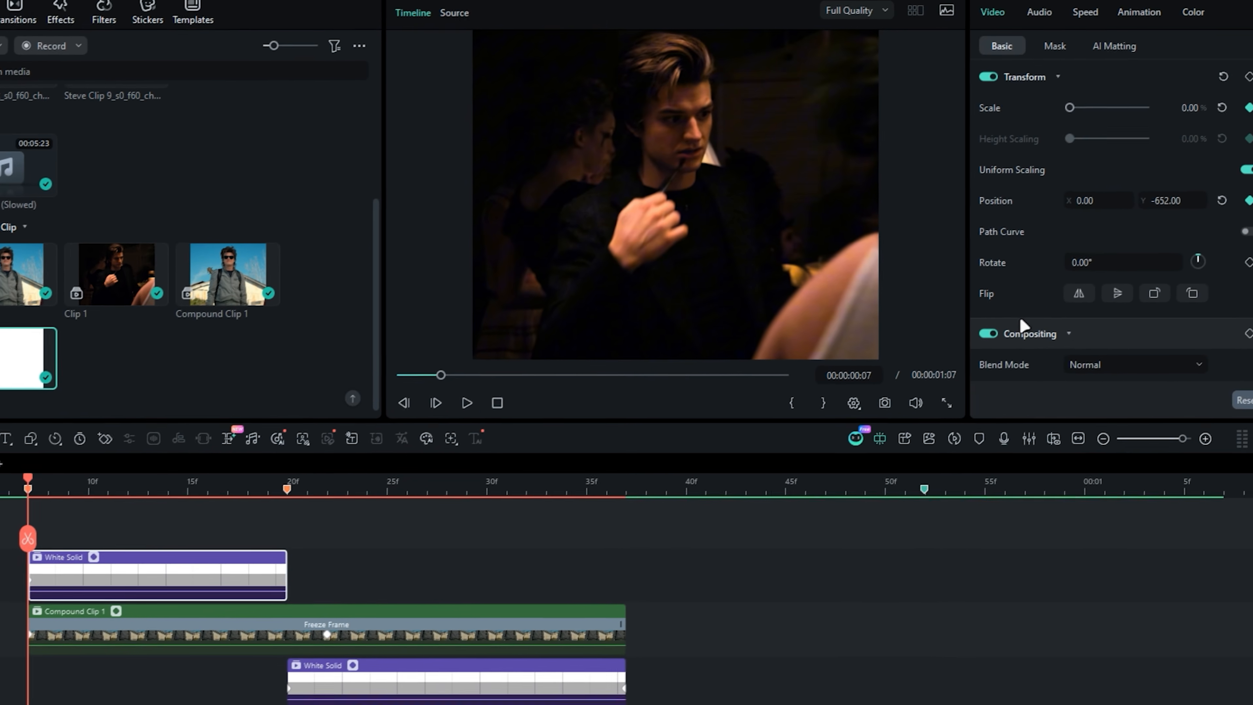
scroll(1115, 286, "down", 2)
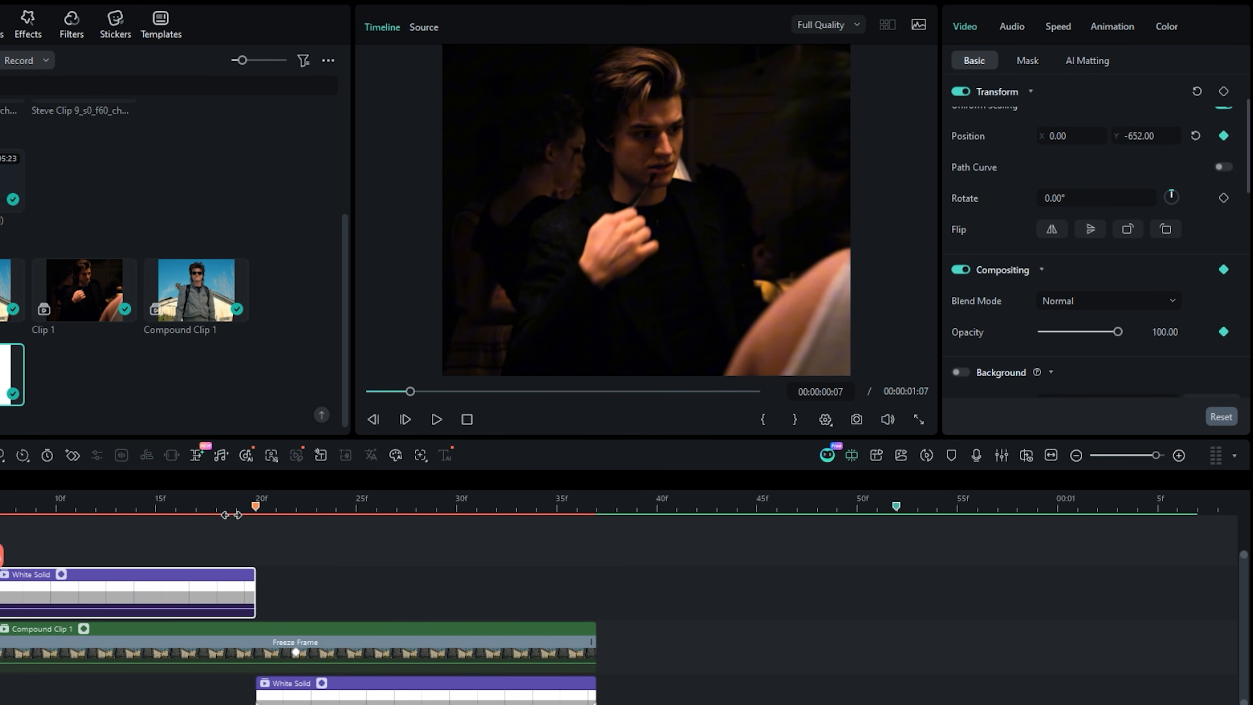
left_click(236, 506)
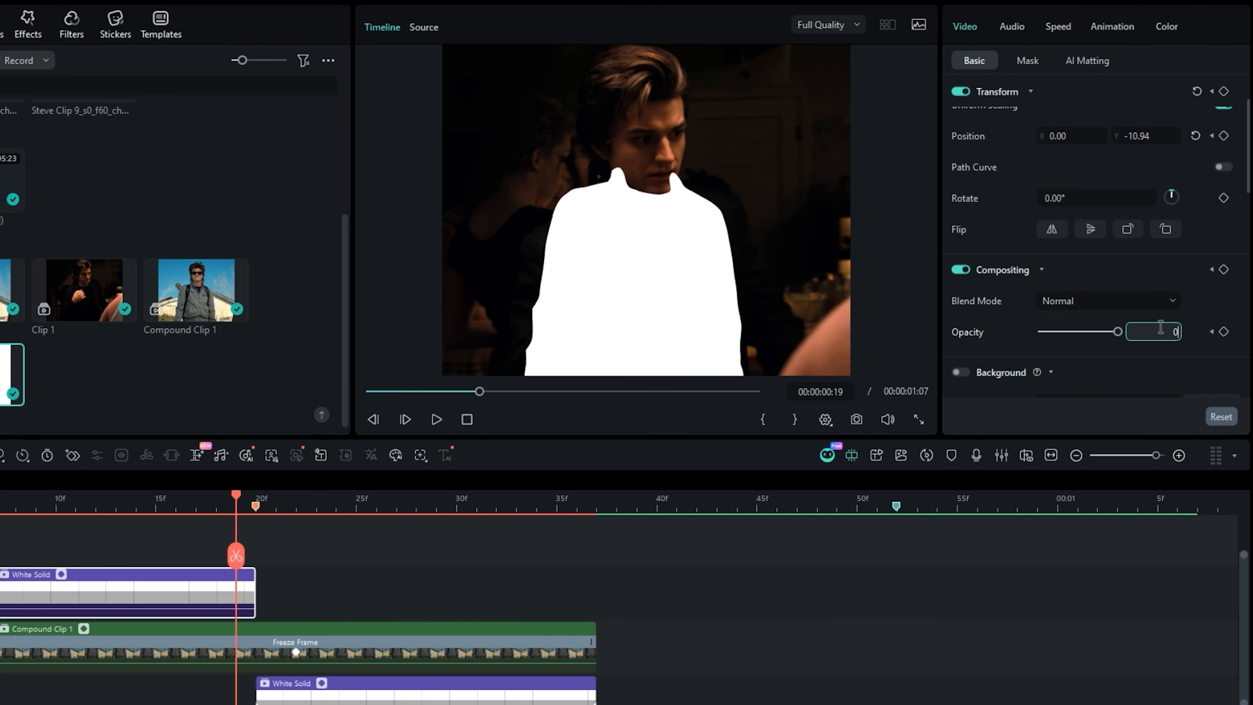
key("Return")
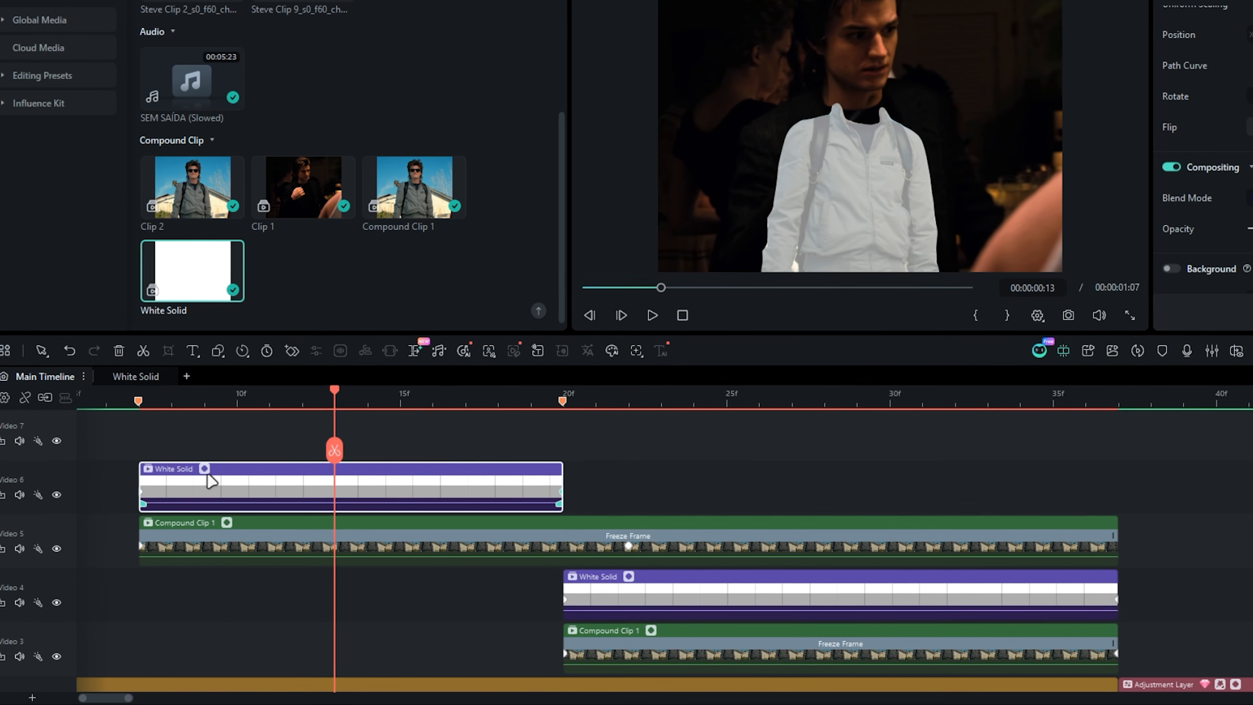
- Open the body White Solid's keyframe graph and bend the opacity curve from its first keyframe for a smoother fade
left_click(194, 470)
left_click_drag(612, 496, 760, 339)
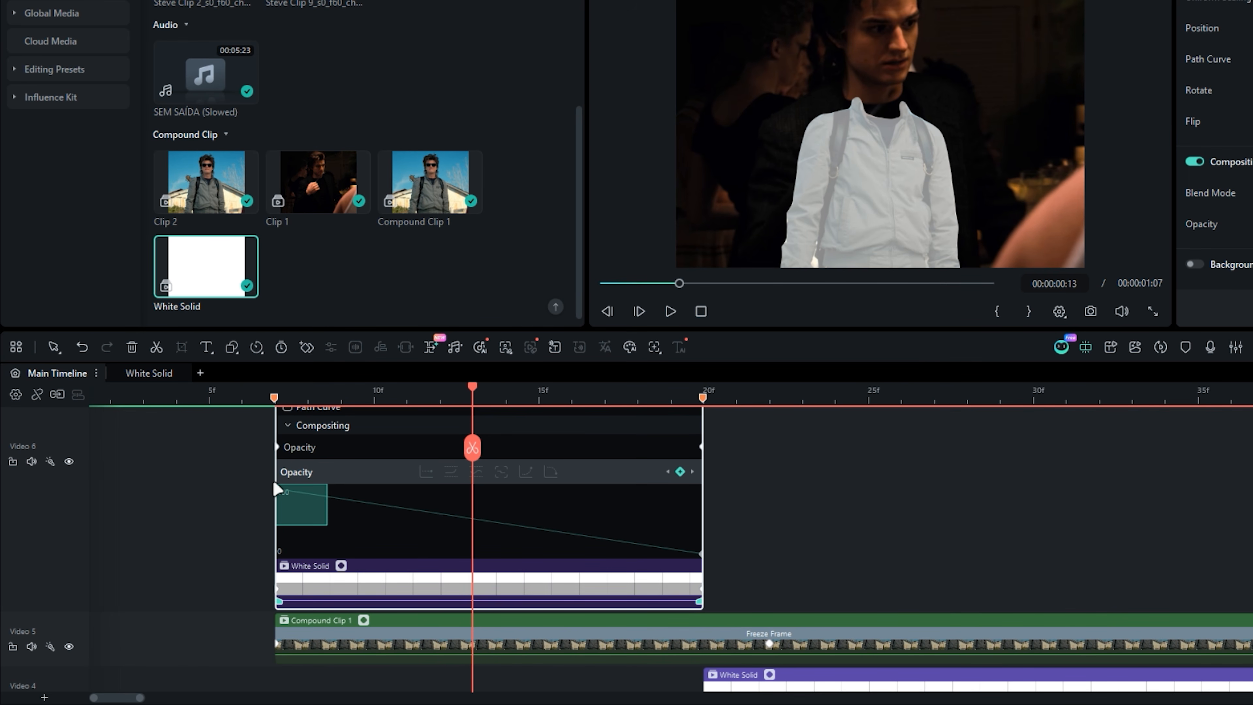
left_click(551, 472)
left_click_drag(468, 491, 378, 513)
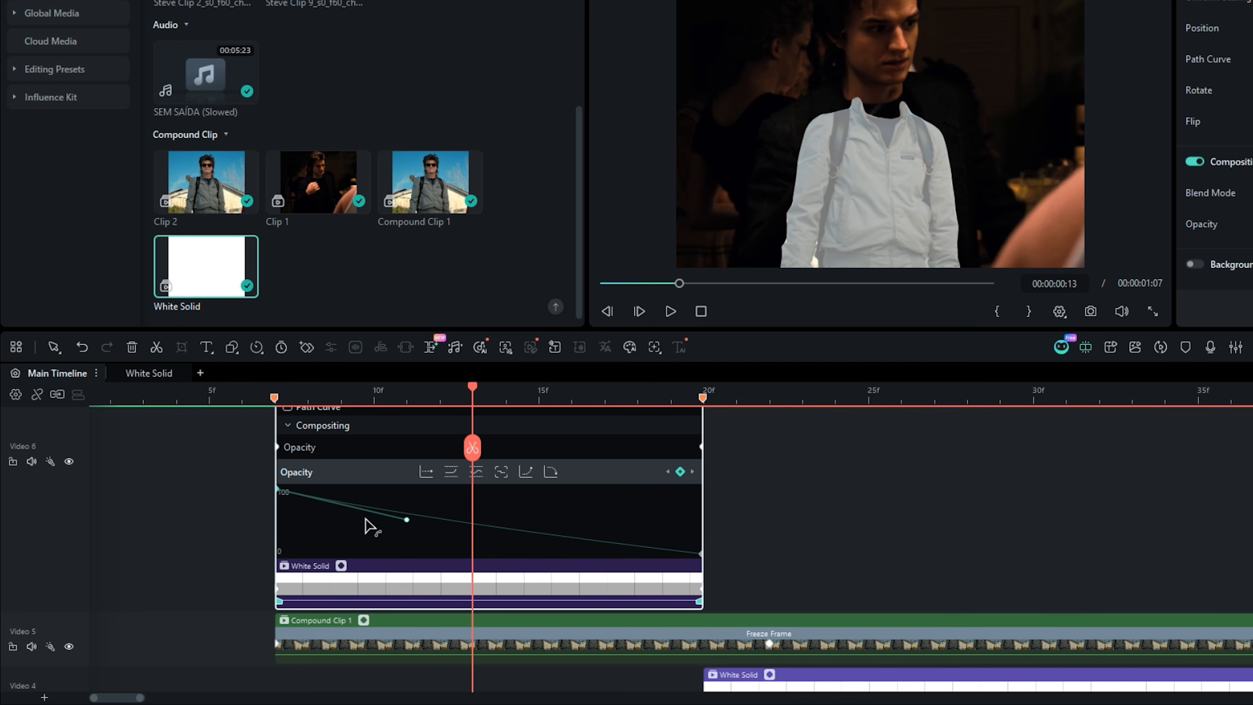
left_click(341, 566)
- Reopen the body White Solid's keyframe graph and copy its opacity keyframes
scroll(418, 494, "up", 3)
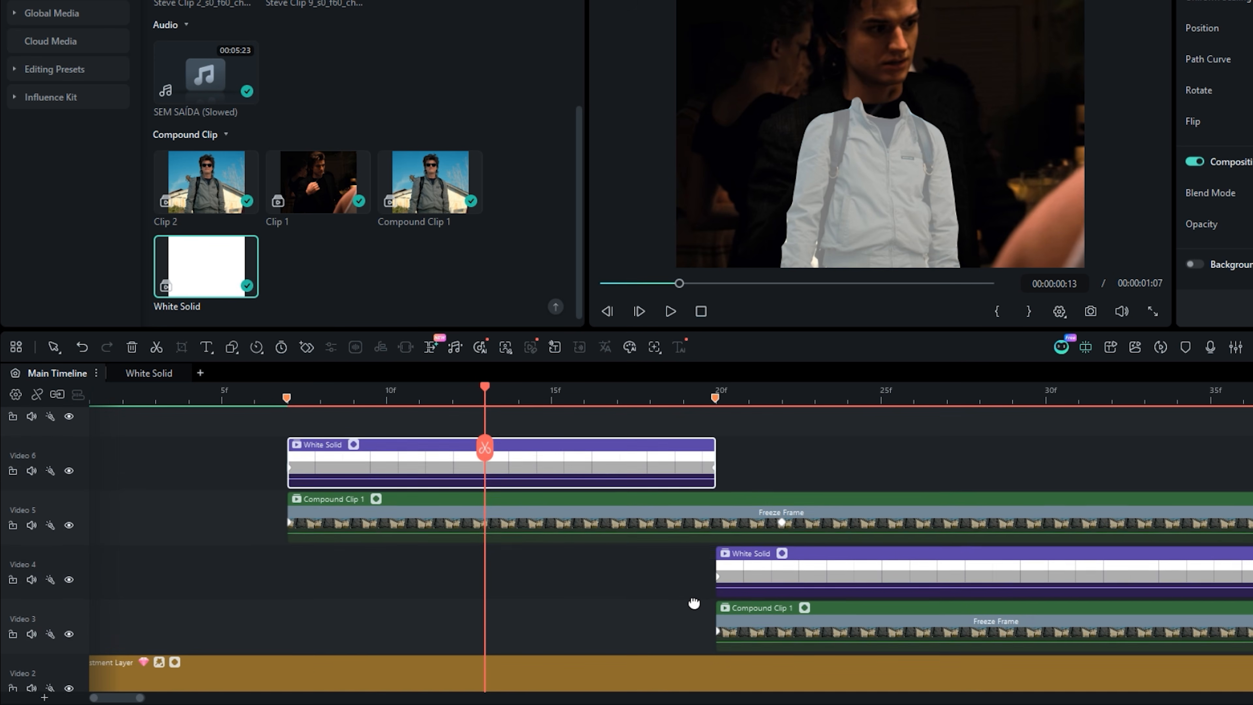
left_click(355, 446)
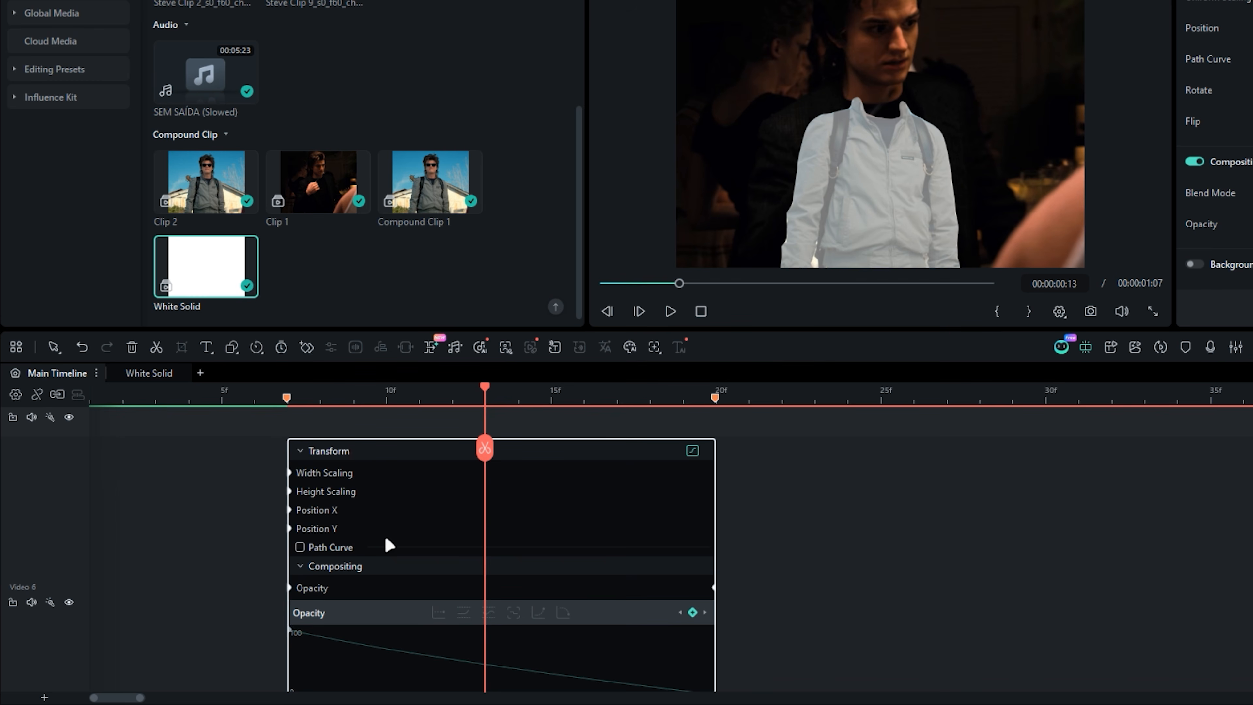
scroll(414, 459, "down", 3)
scroll(353, 450, "down", 1)
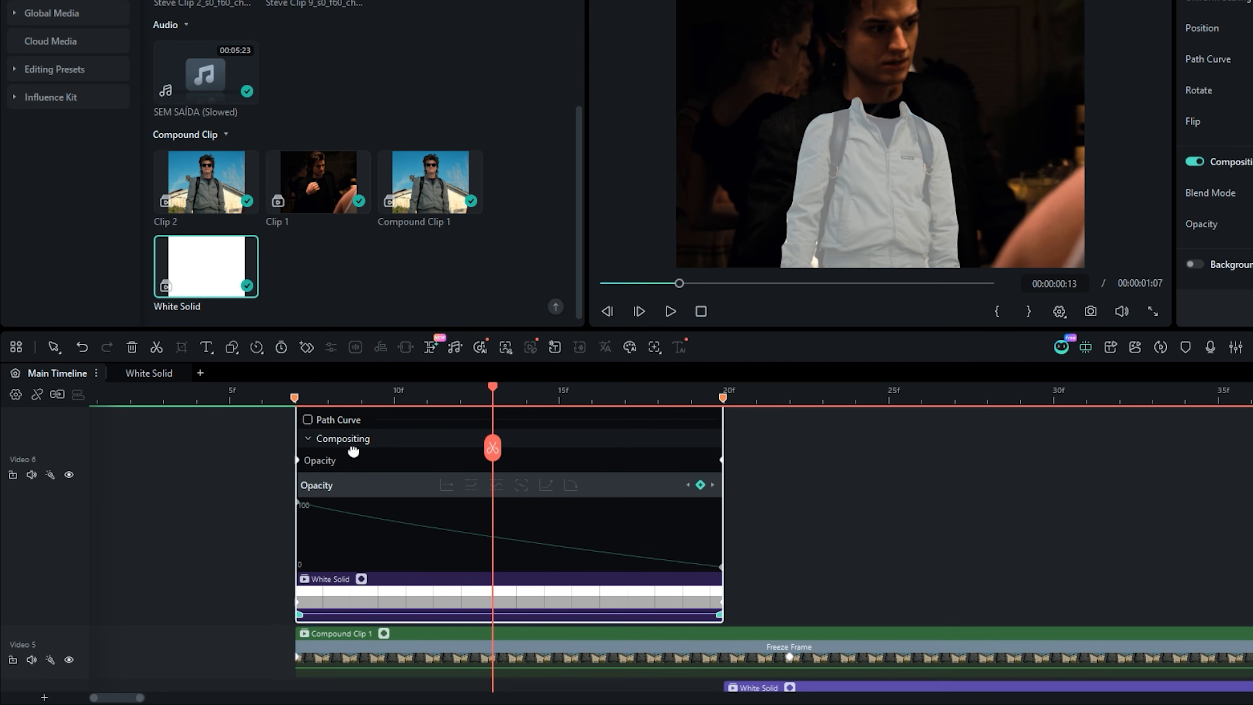
right_click(299, 462)
left_click(356, 534)
right_click(302, 462)
left_click(337, 513)
left_click(361, 579)
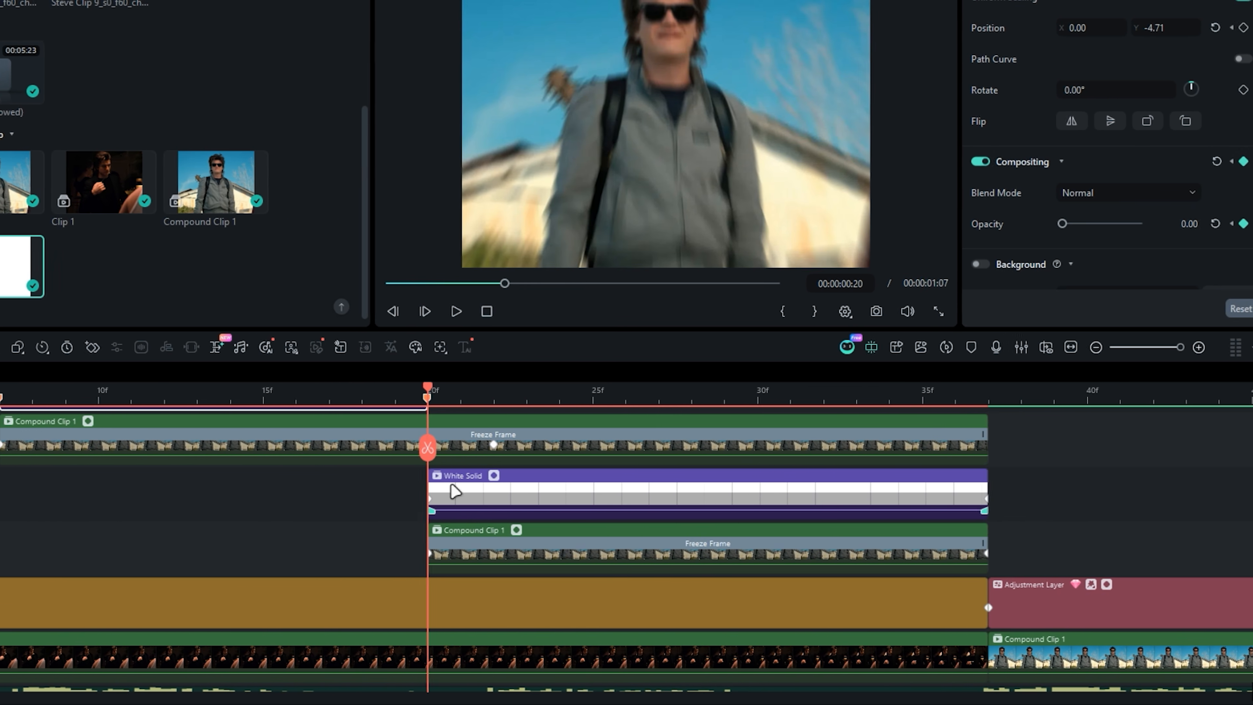
- Paste the copied opacity keyframes onto the head clip's White Solid and scrub through the result
right_click(455, 491)
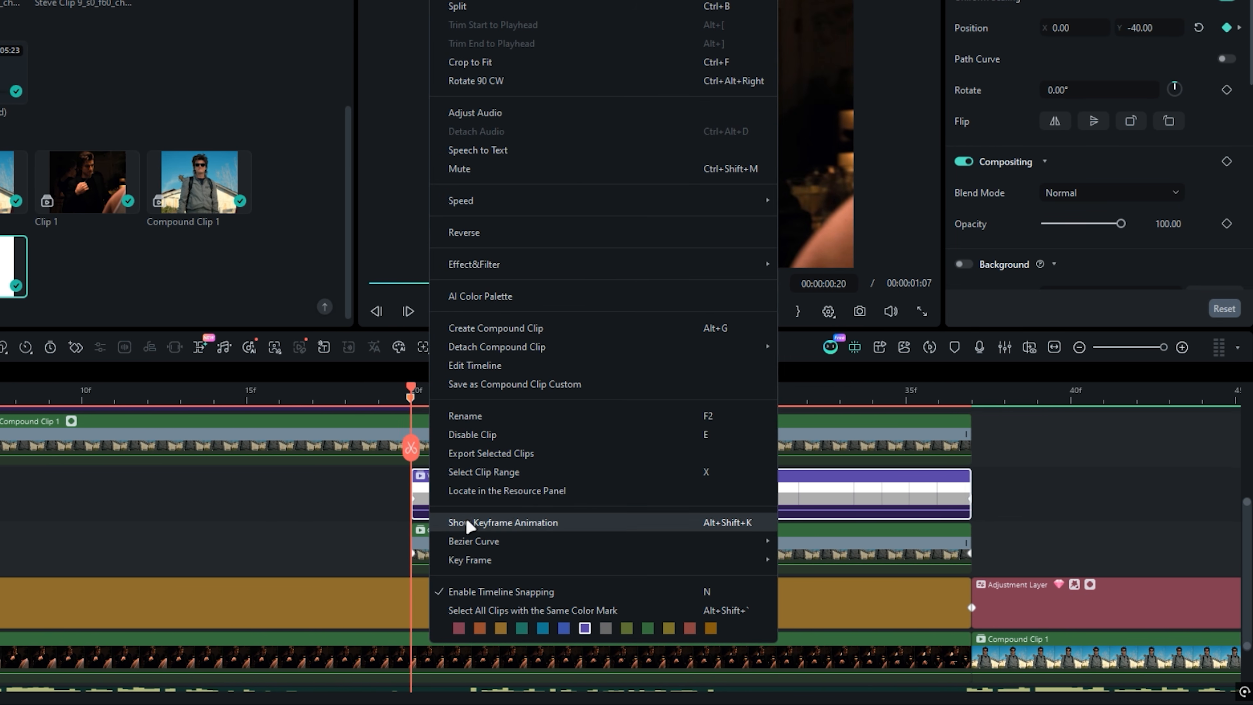
mouse_move(470, 561)
left_click(808, 562)
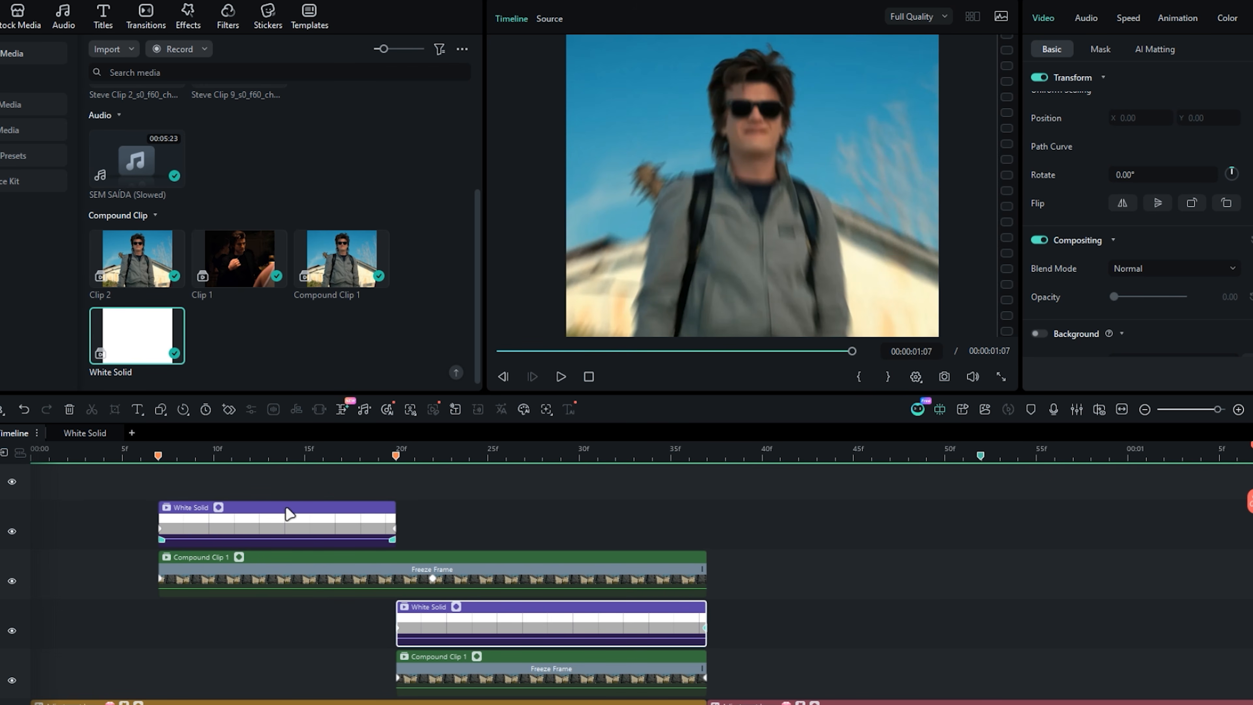
left_click(525, 449)
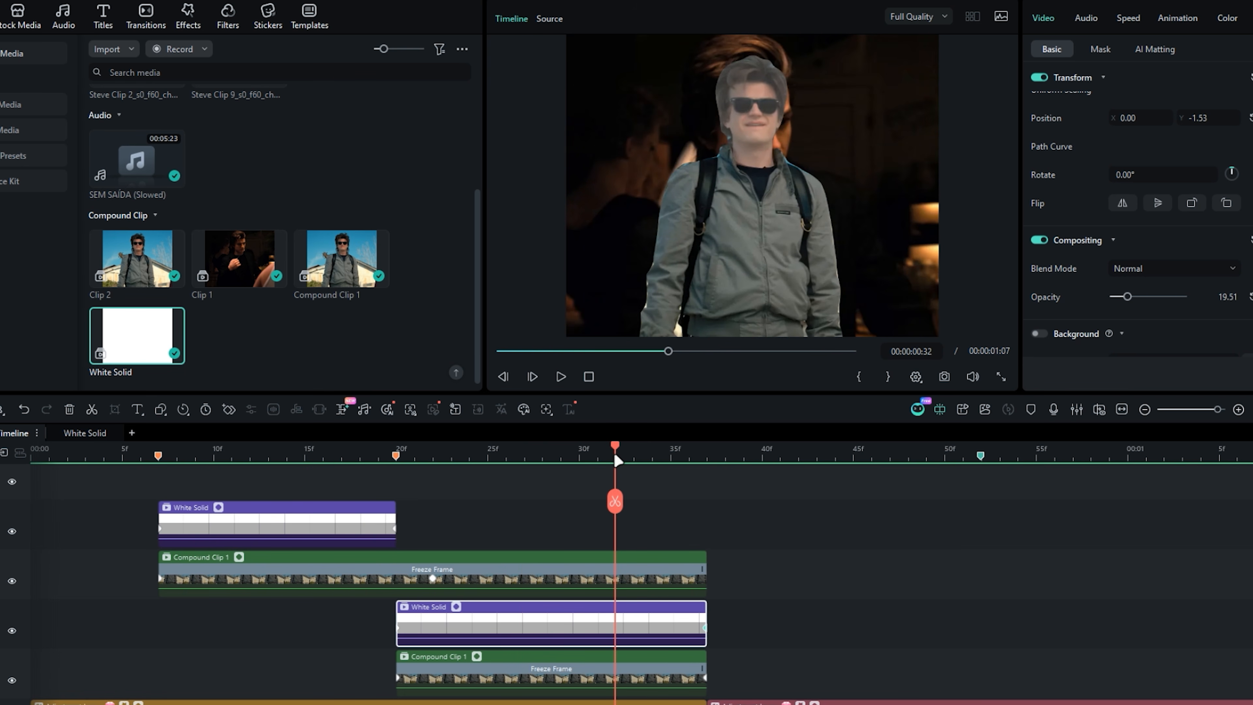
- Add an adjustment layer above the clips from frame 20 and trim its end to five frames past the one-second mark
scroll(553, 494, "up", 2)
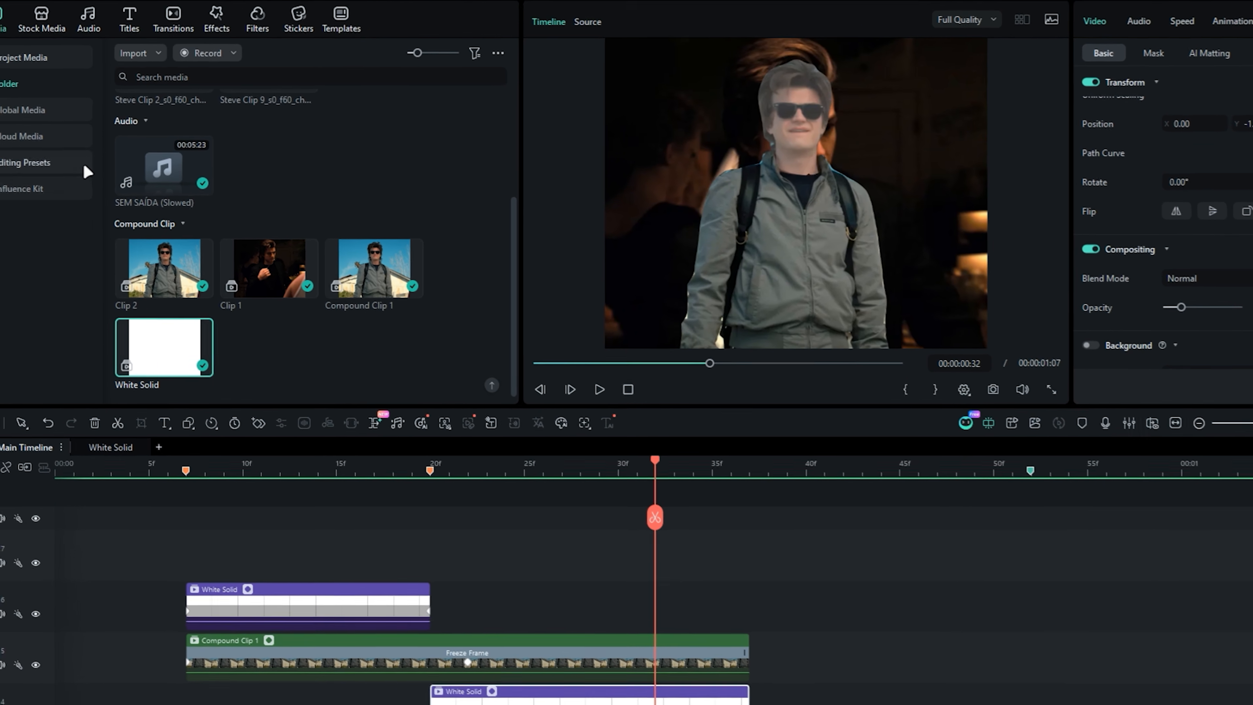
left_click(56, 158)
left_click_drag(202, 173, 457, 580)
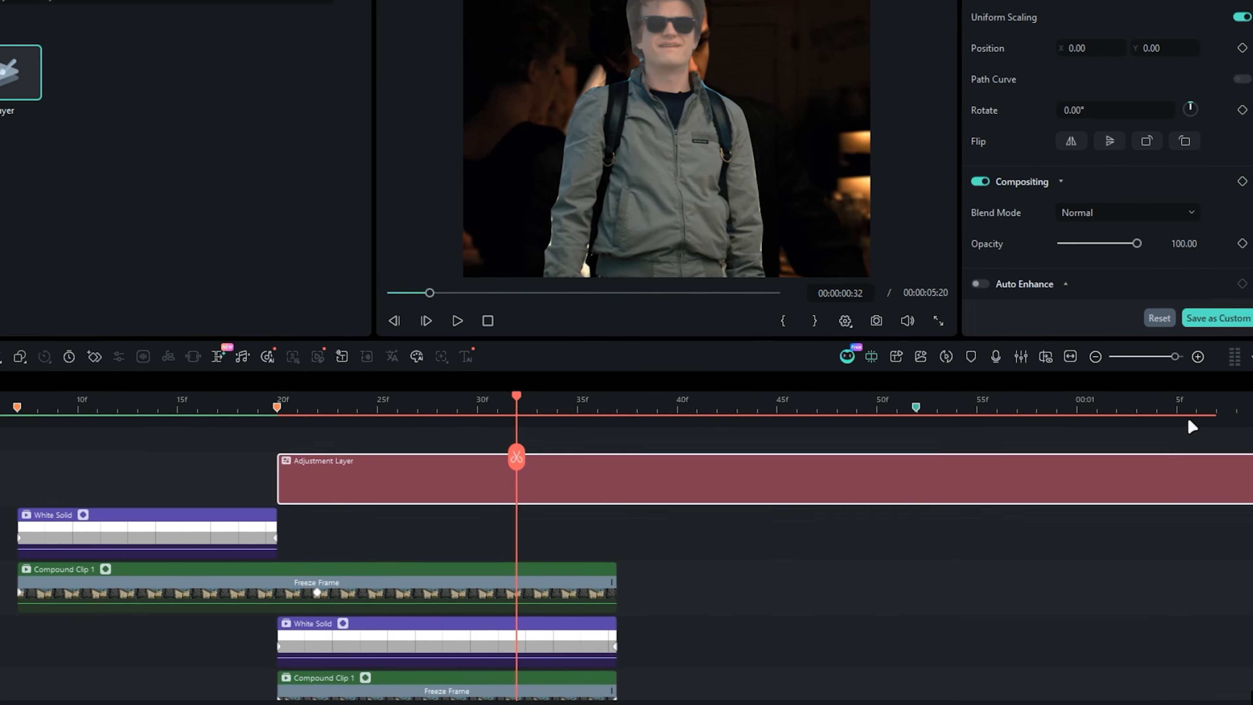
left_click(1171, 414)
left_click(1165, 452)
key("Delete")
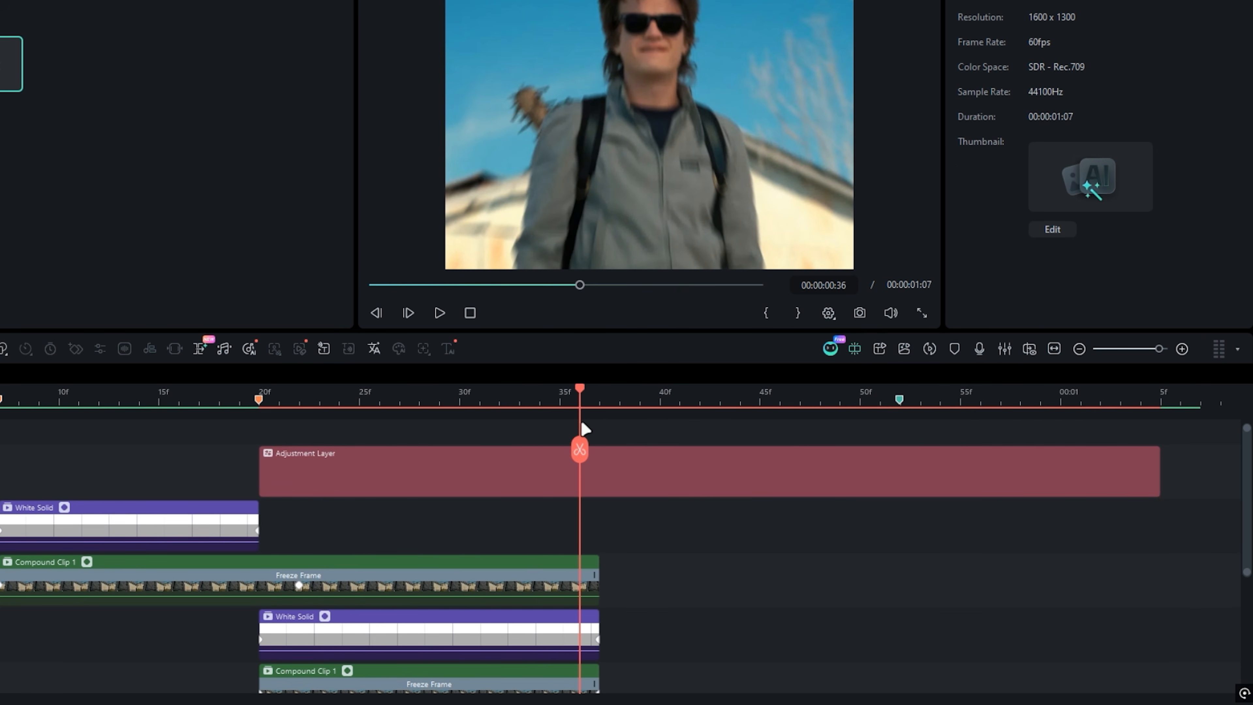
left_click(613, 473)
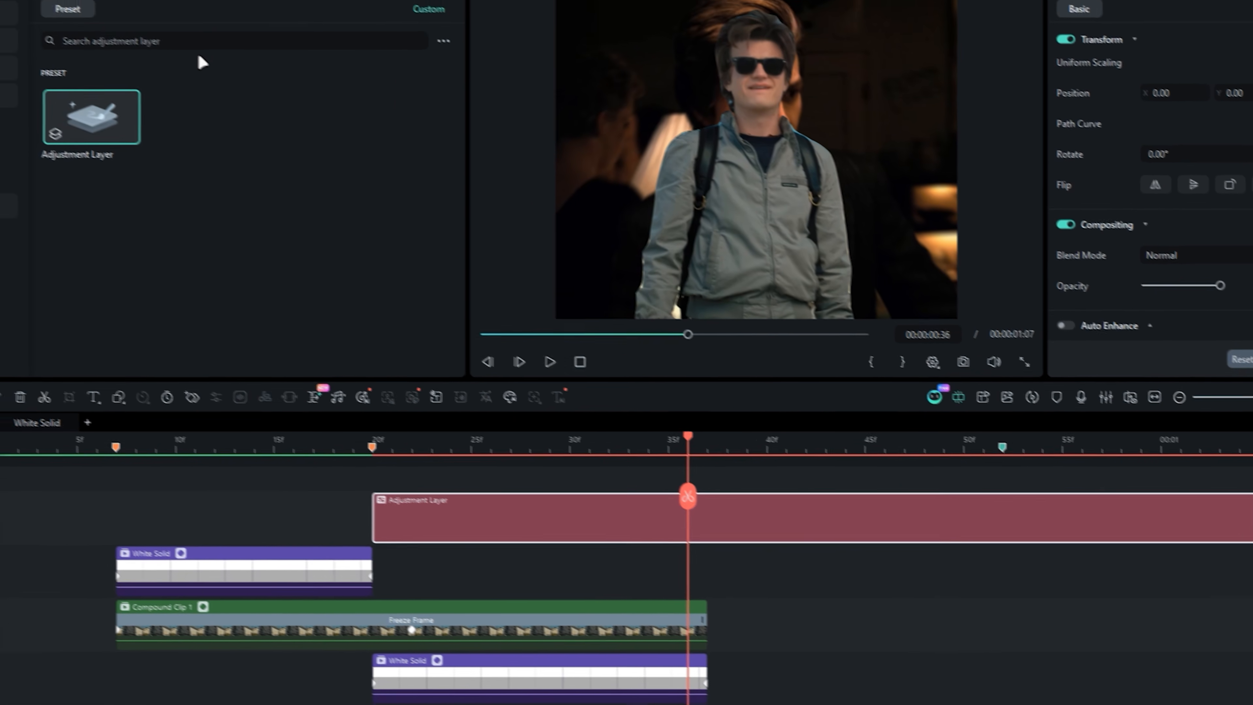
- Search the OpenFX Plugin effects for "shake" and apply S_Shake to the adjustment layer
left_click(234, 25)
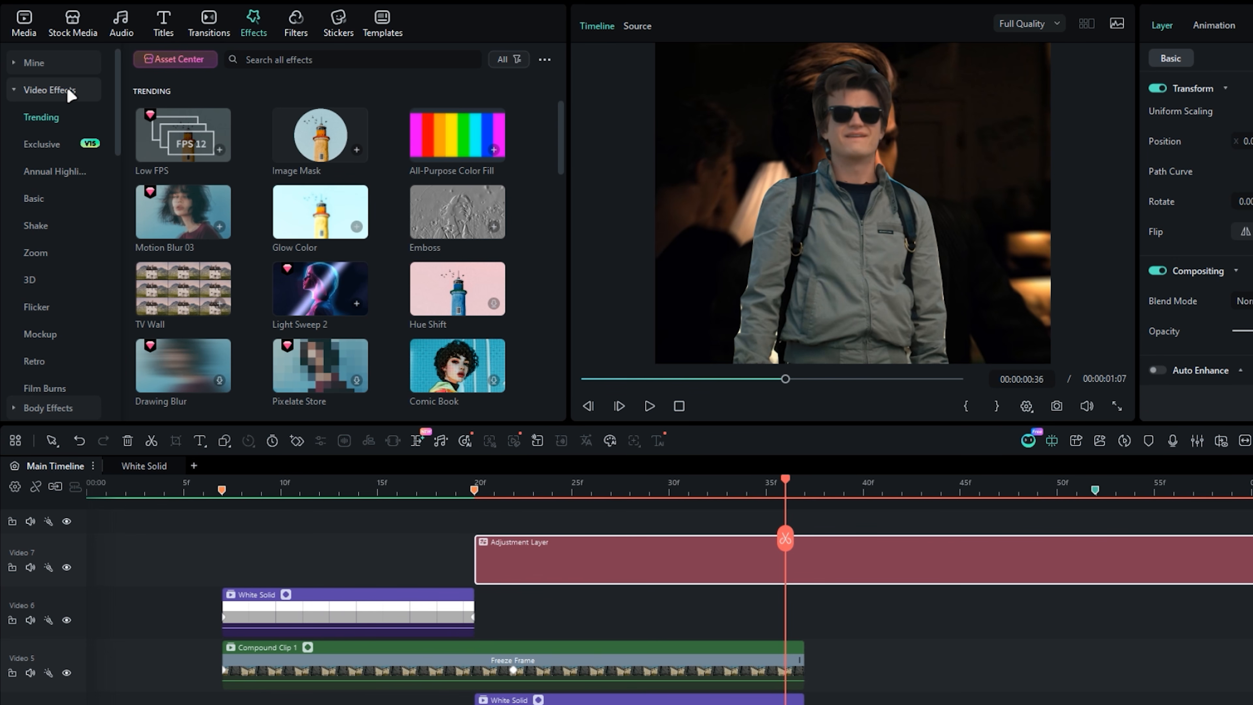
left_click(54, 225)
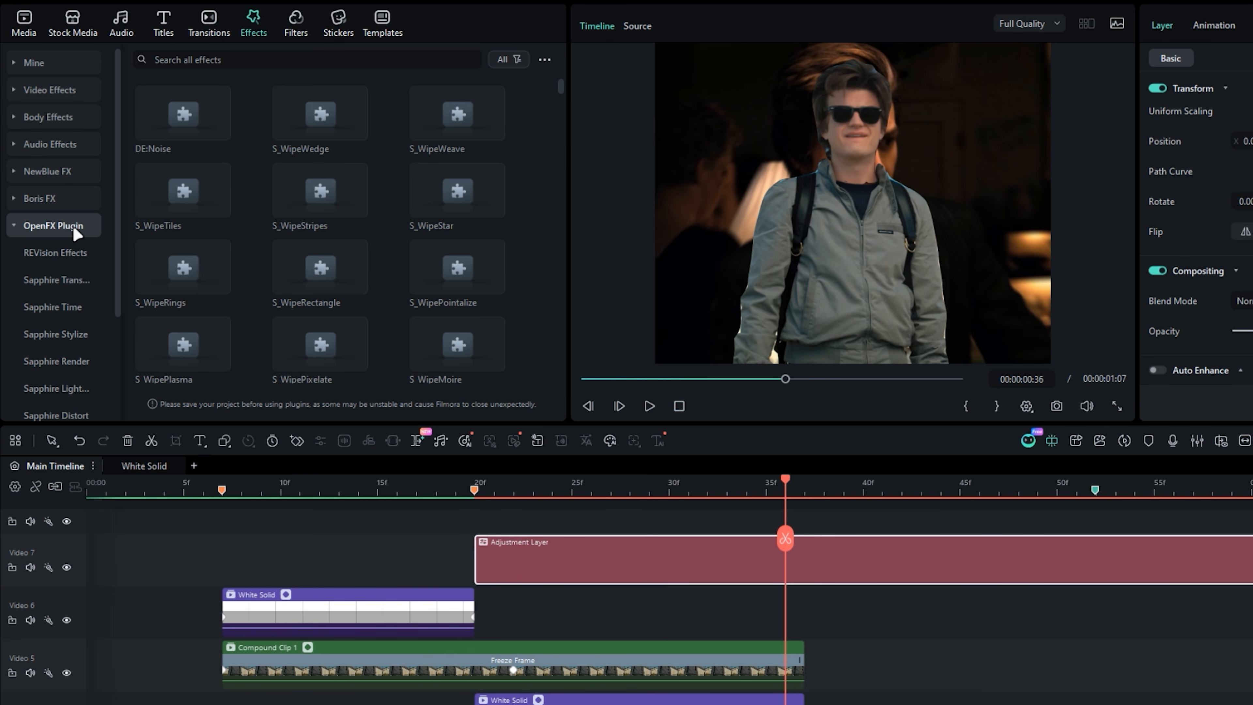
left_click(234, 60)
type("shake")
key("Return")
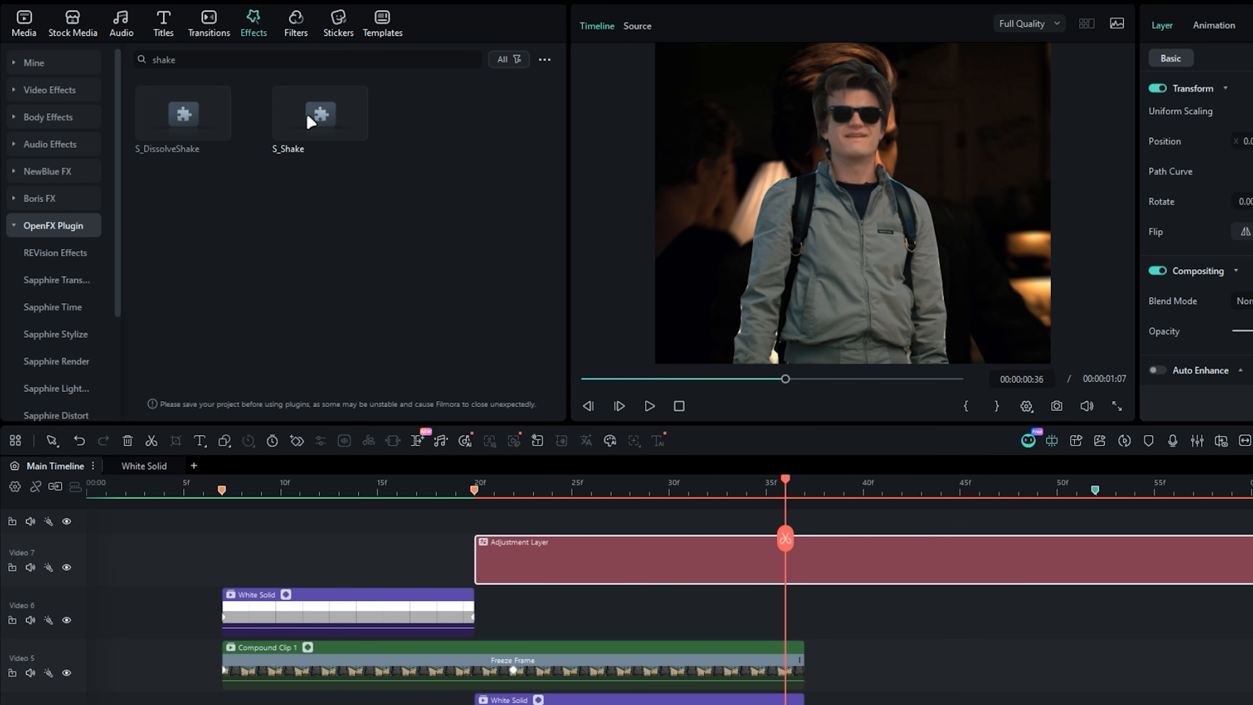
left_click_drag(316, 115, 703, 563)
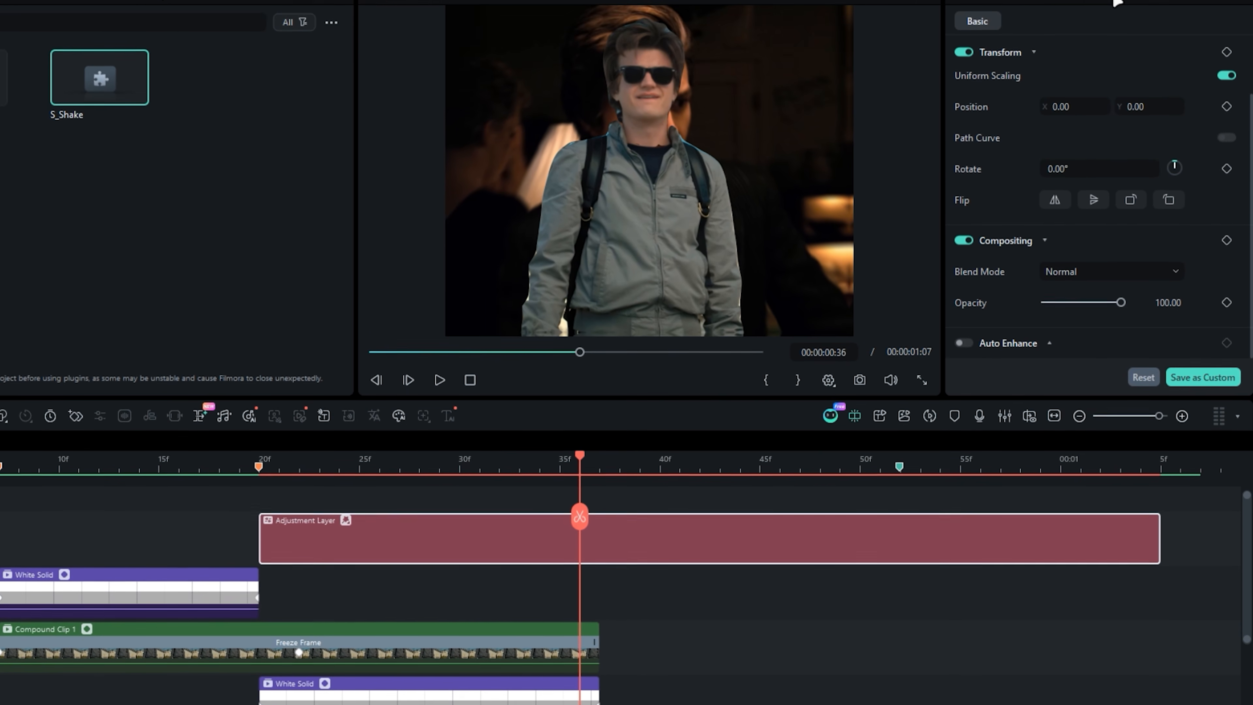
- Keyframe the S_Shake Amplitude at 1.00 on frame 36 and 0 at both frame 20 and the one-second mark
left_click(1117, 24)
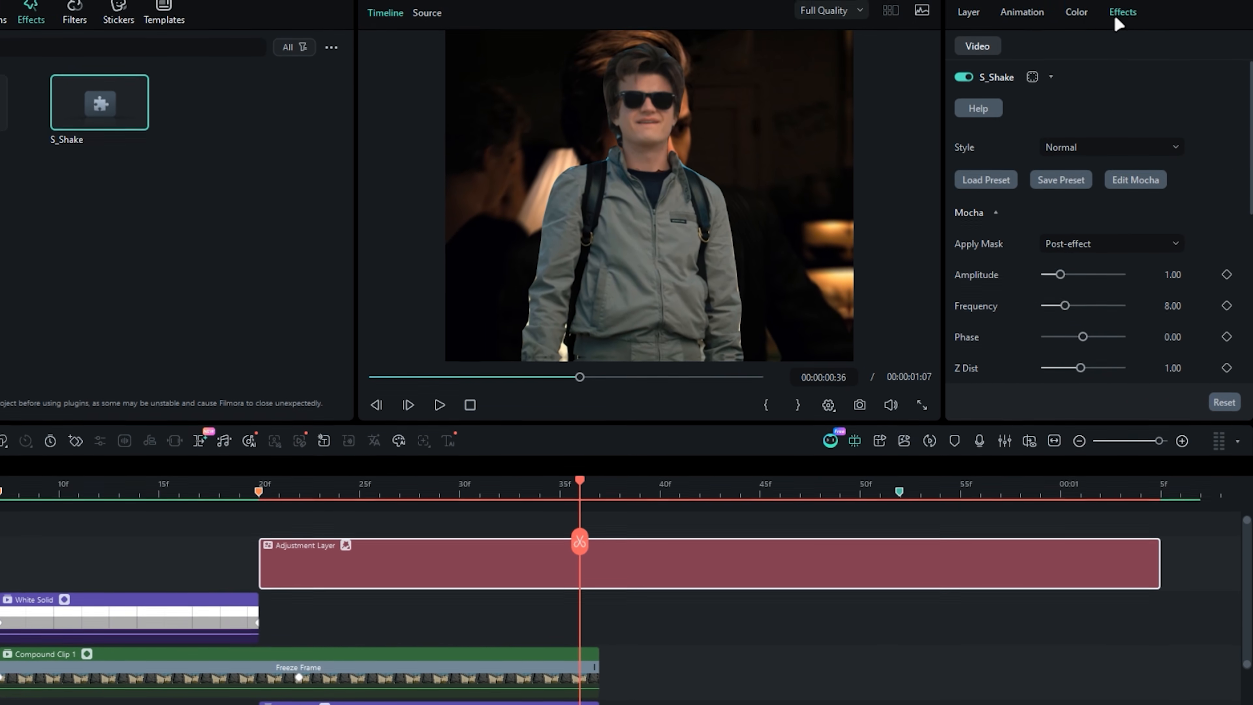
scroll(1084, 284, "down", 3)
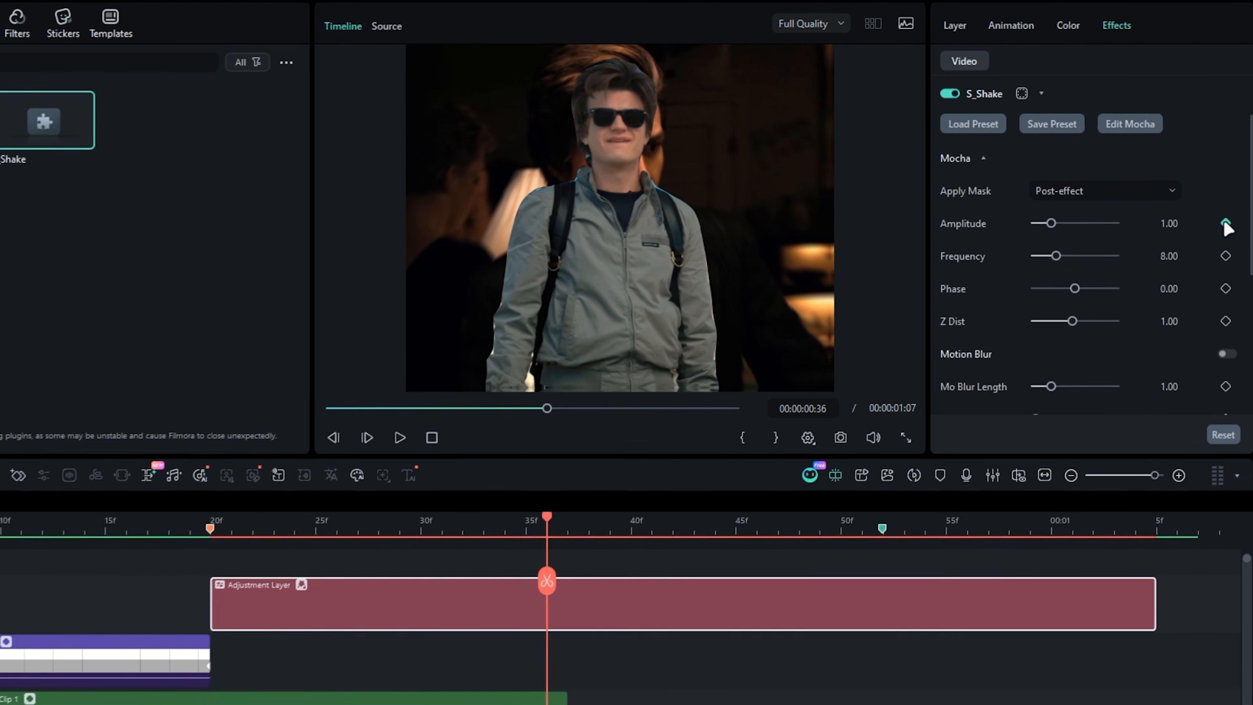
left_click(1227, 213)
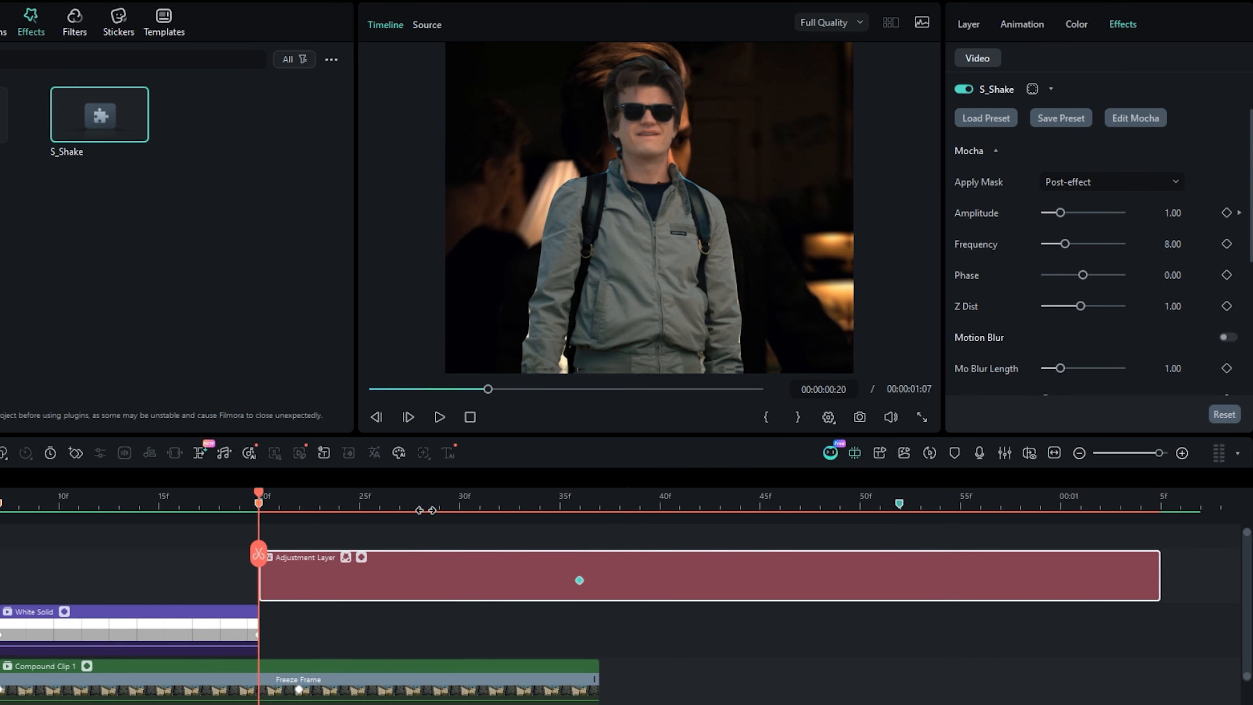
key("Return")
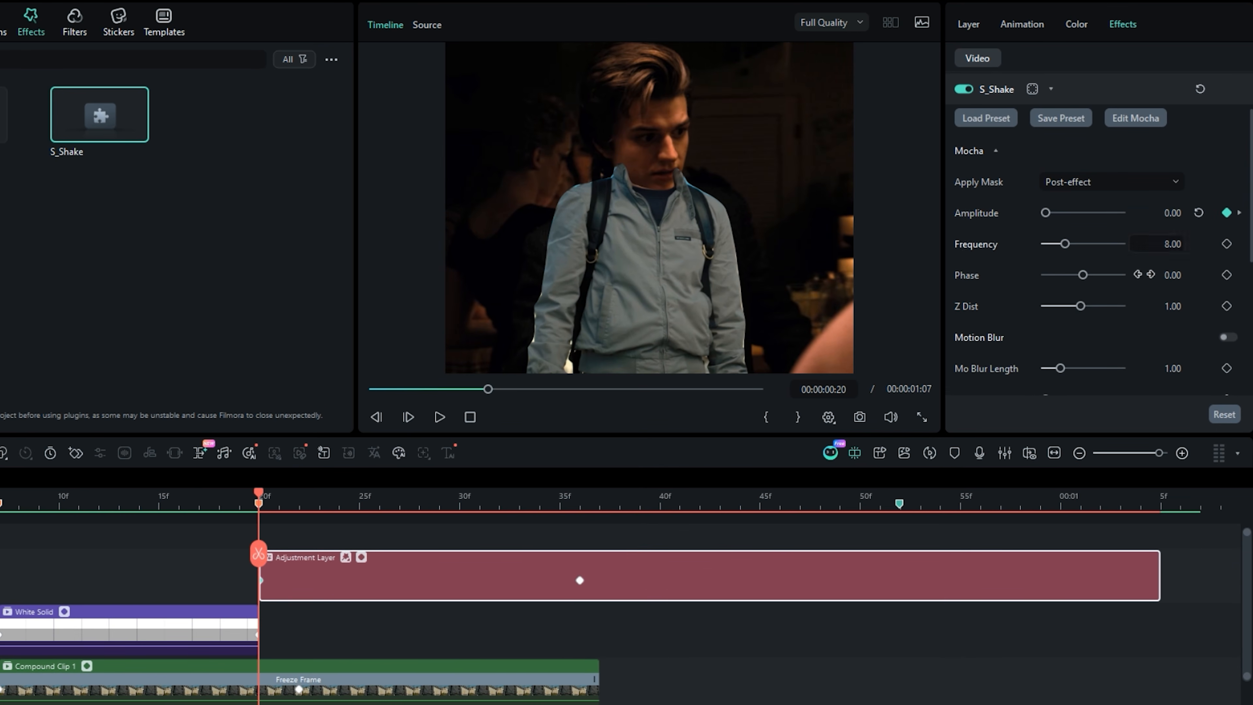
left_click(1141, 504)
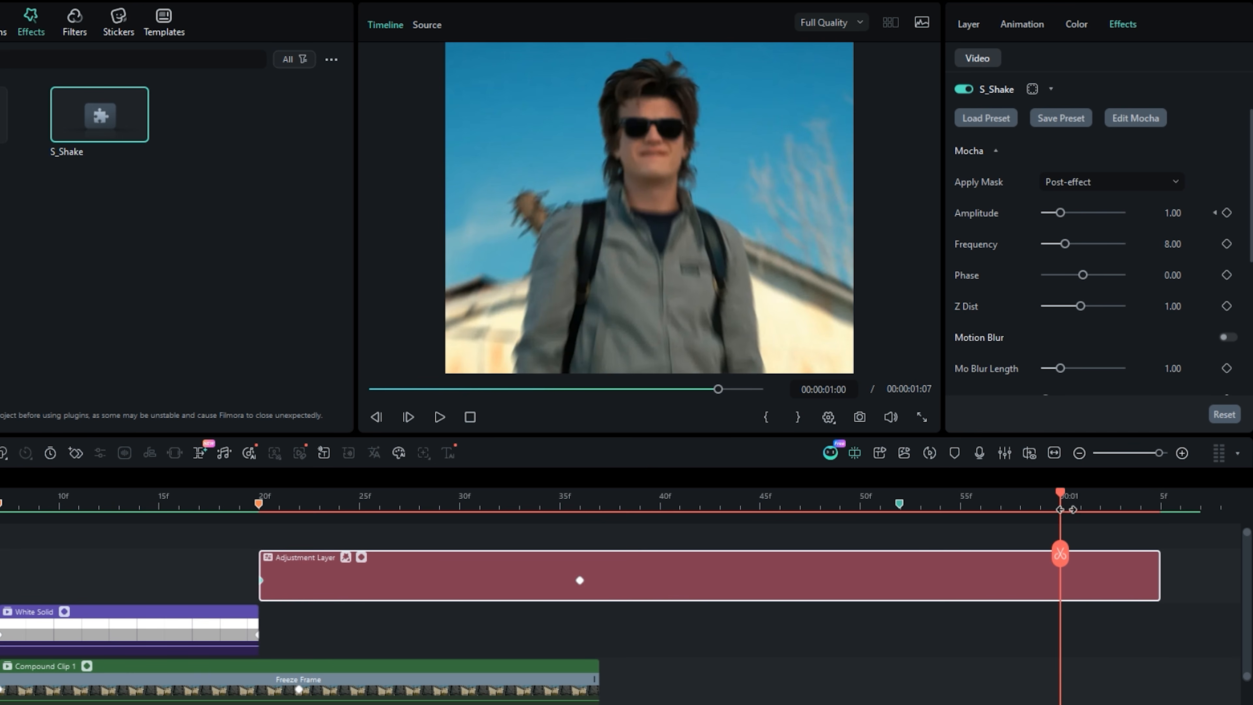
type("0")
key("Return")
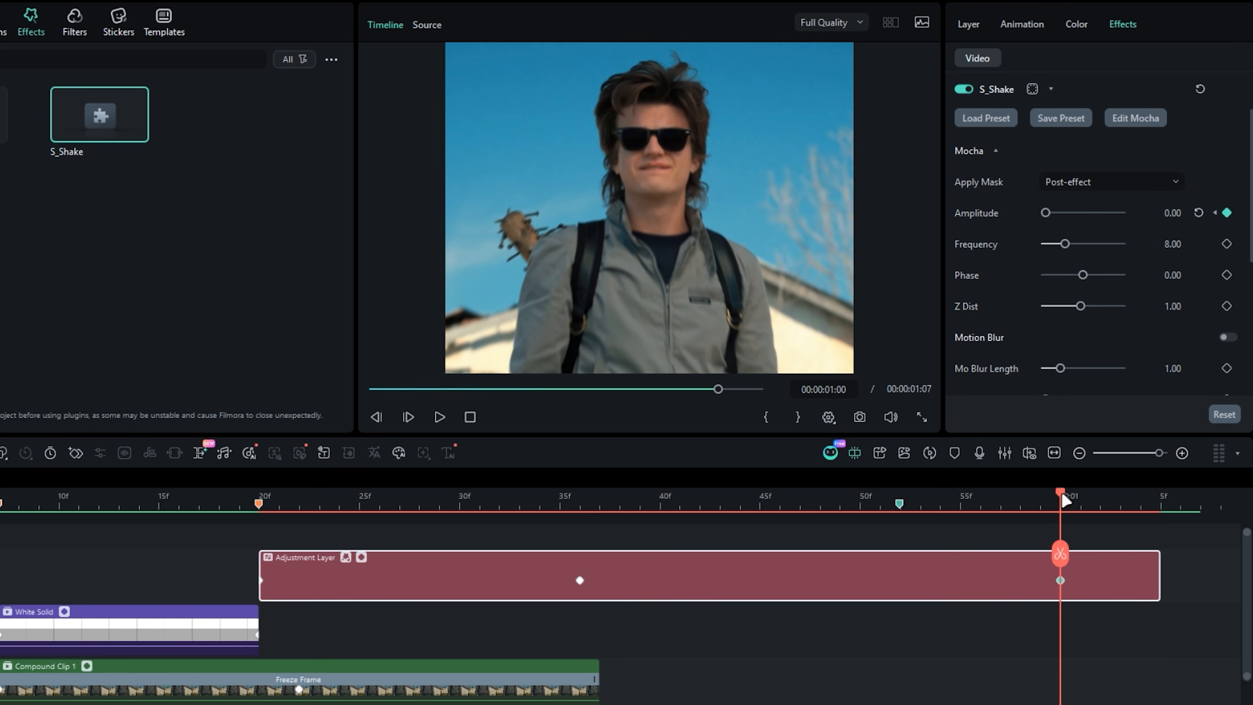
- Open the adjustment layer's Amplitude keyframe graph and smooth the curve at the frame 36 keyframe
left_click_drag(885, 518, 582, 536)
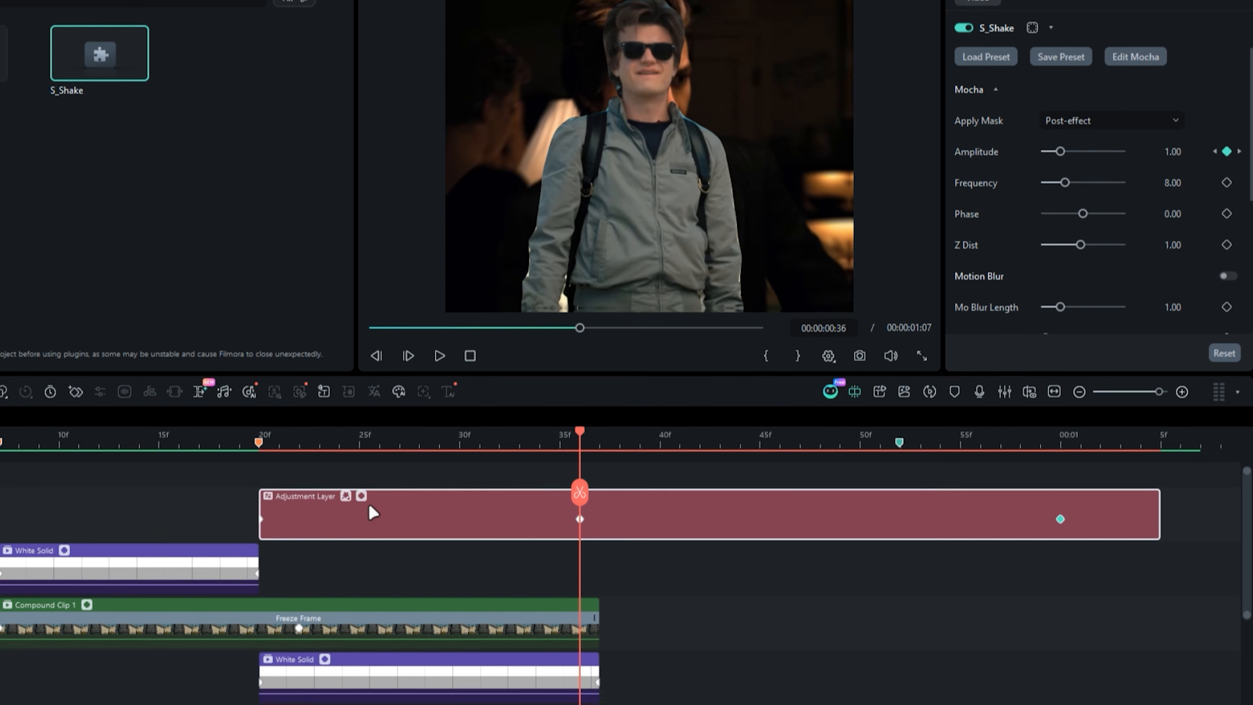
left_click(362, 558)
scroll(533, 486, "down", 2)
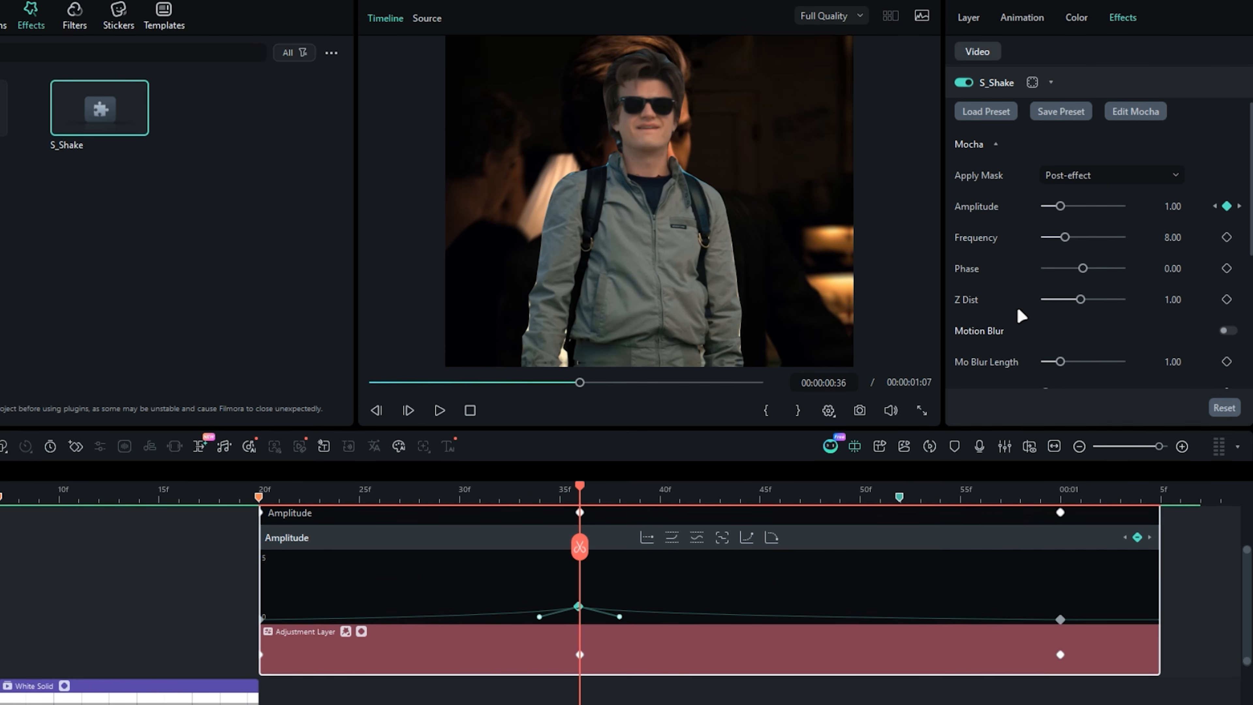
- Set Tilt Rand Amp to 2 in the S_Shake effect's Tilt Shake settings
scroll(1016, 230, "down", 5)
left_click(975, 312)
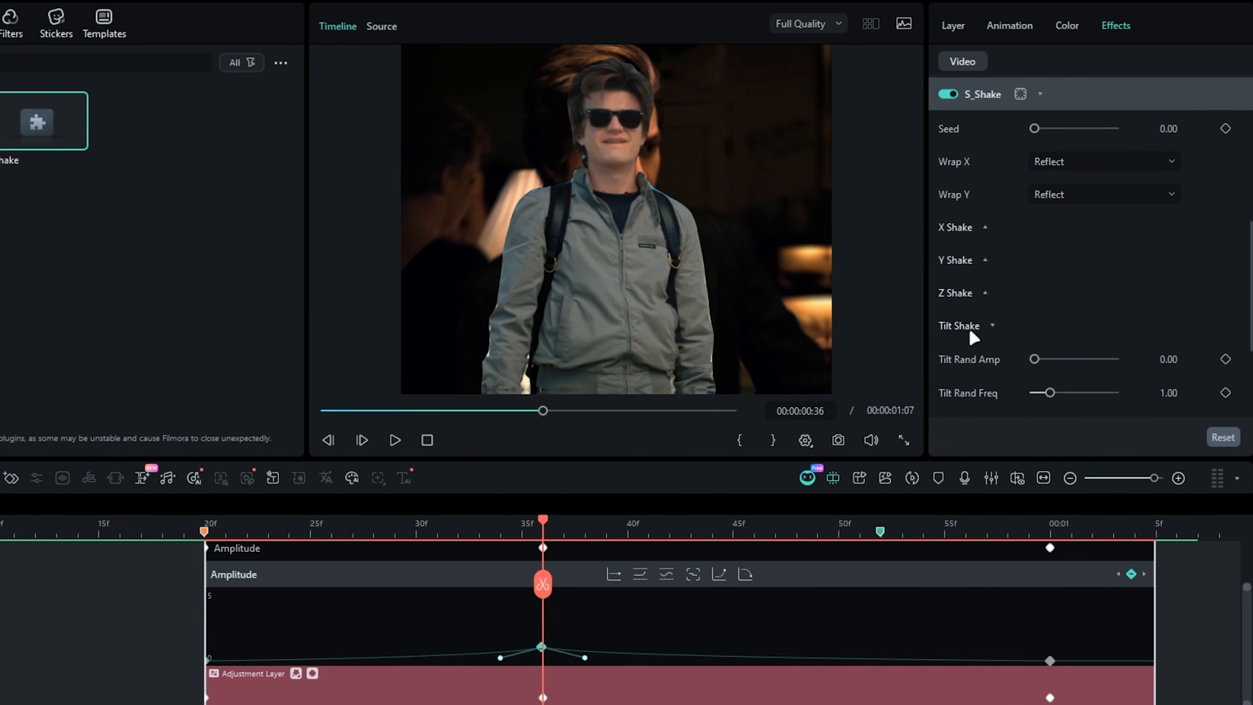
left_click(1161, 344)
type("2")
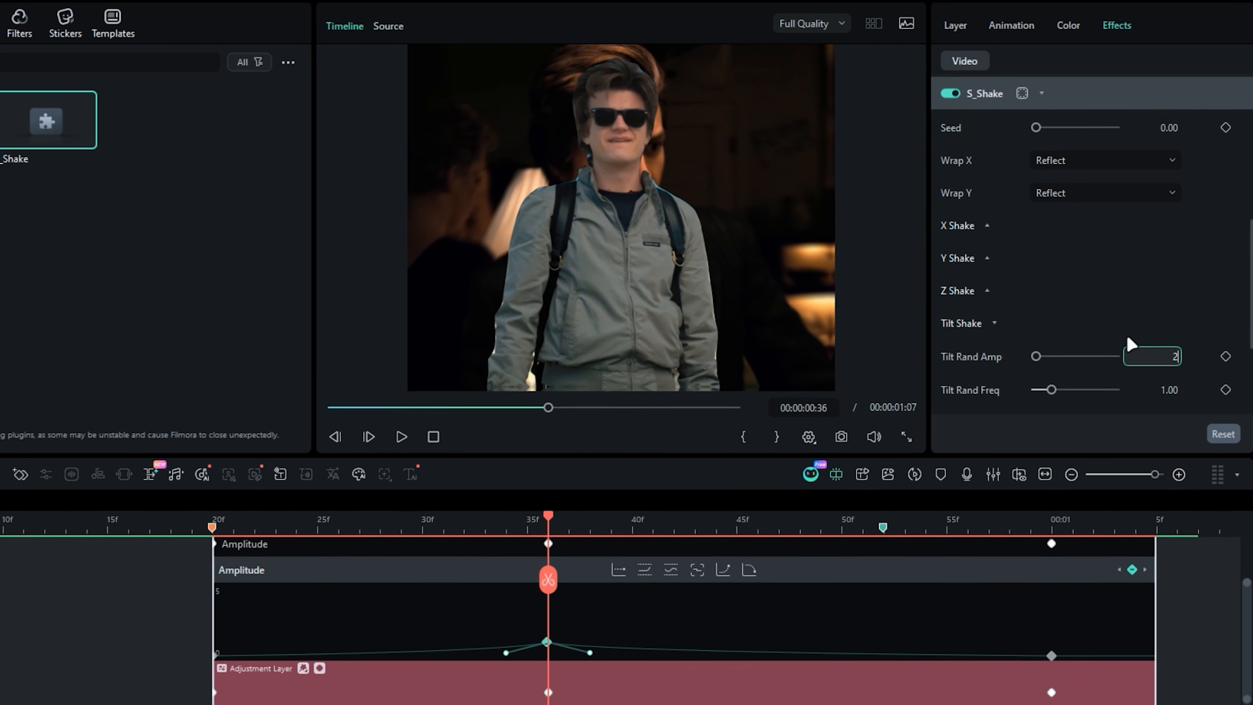
key("Return")
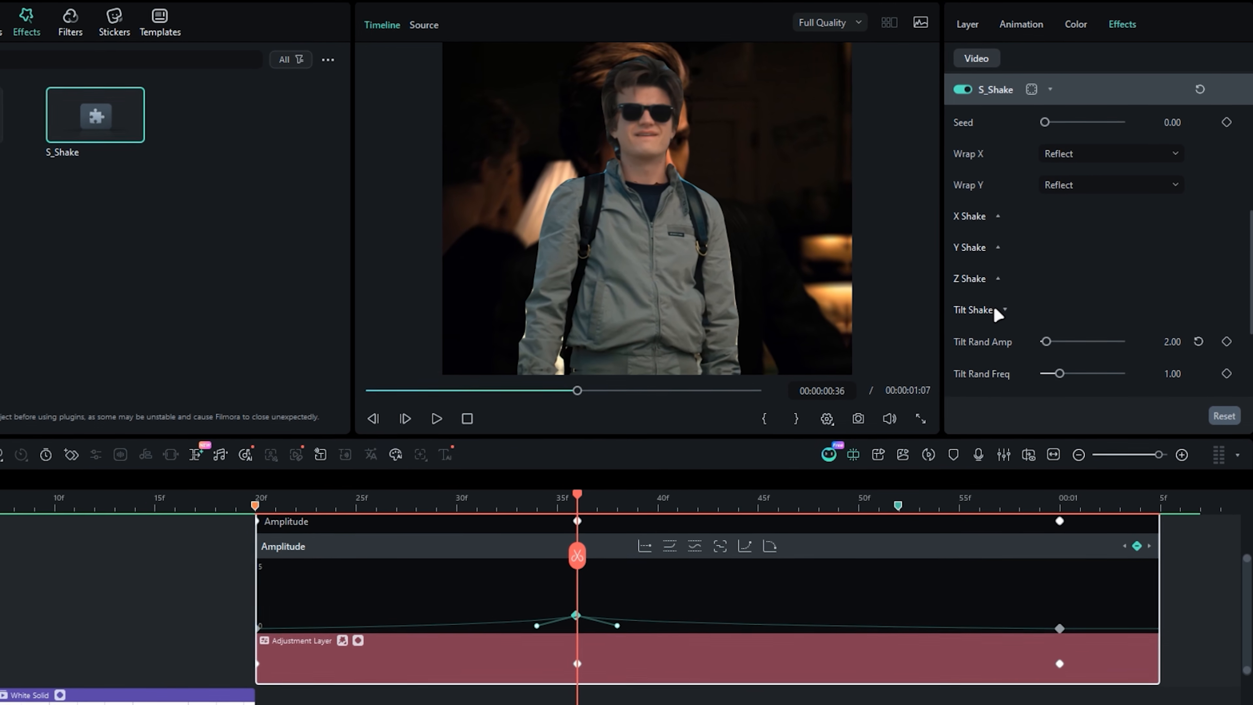
left_click(997, 311)
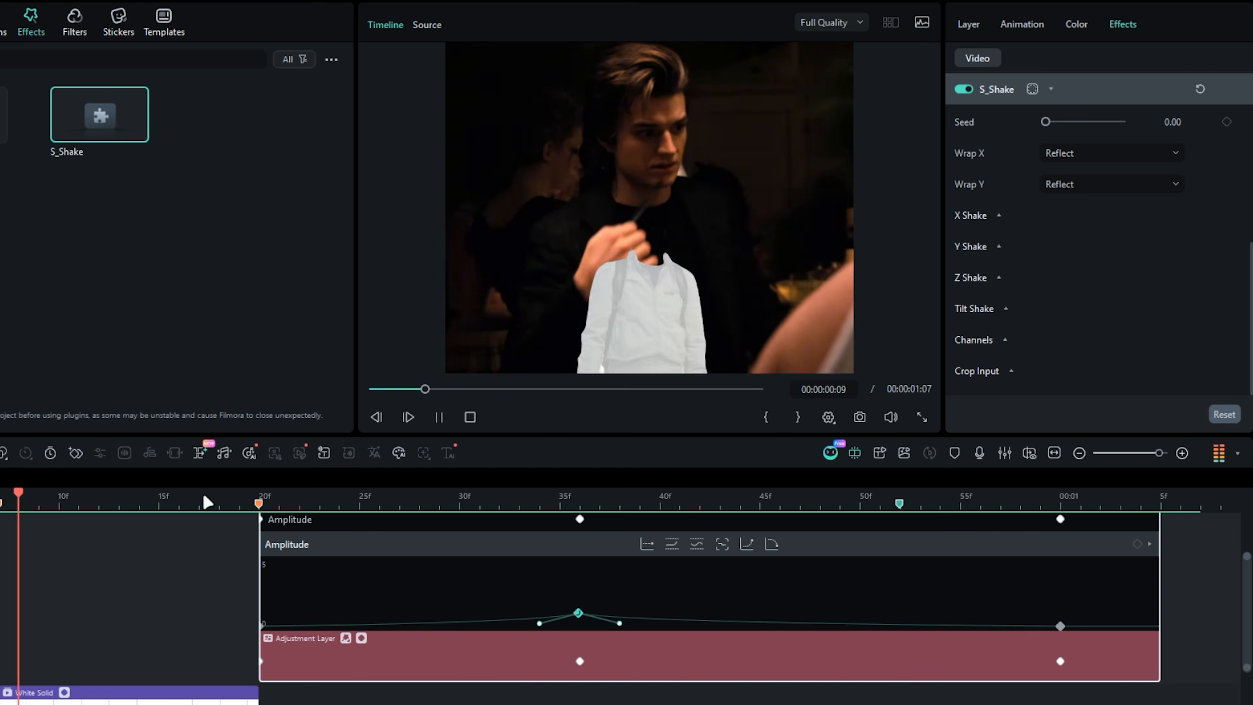
- Preview the shake, add a second S_Shake to the adjustment layer and set its Style to Twitchy
left_click_drag(296, 500, 625, 482)
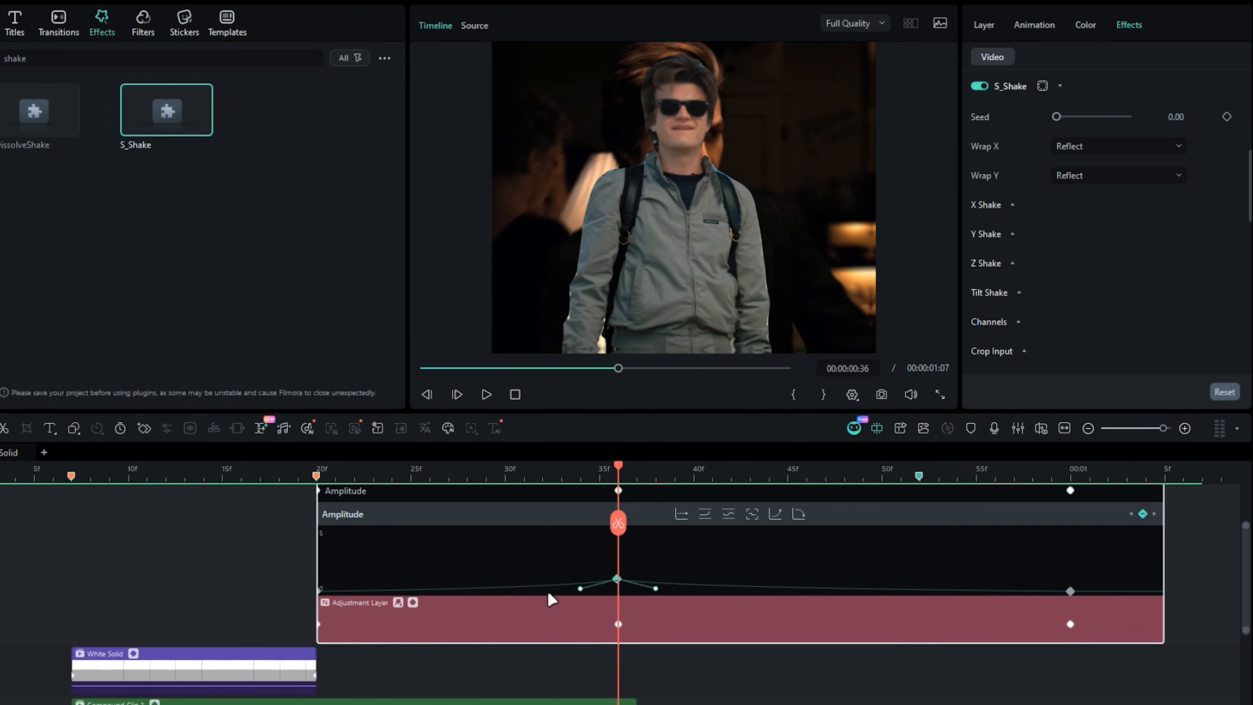
scroll(1006, 179, "up", 5)
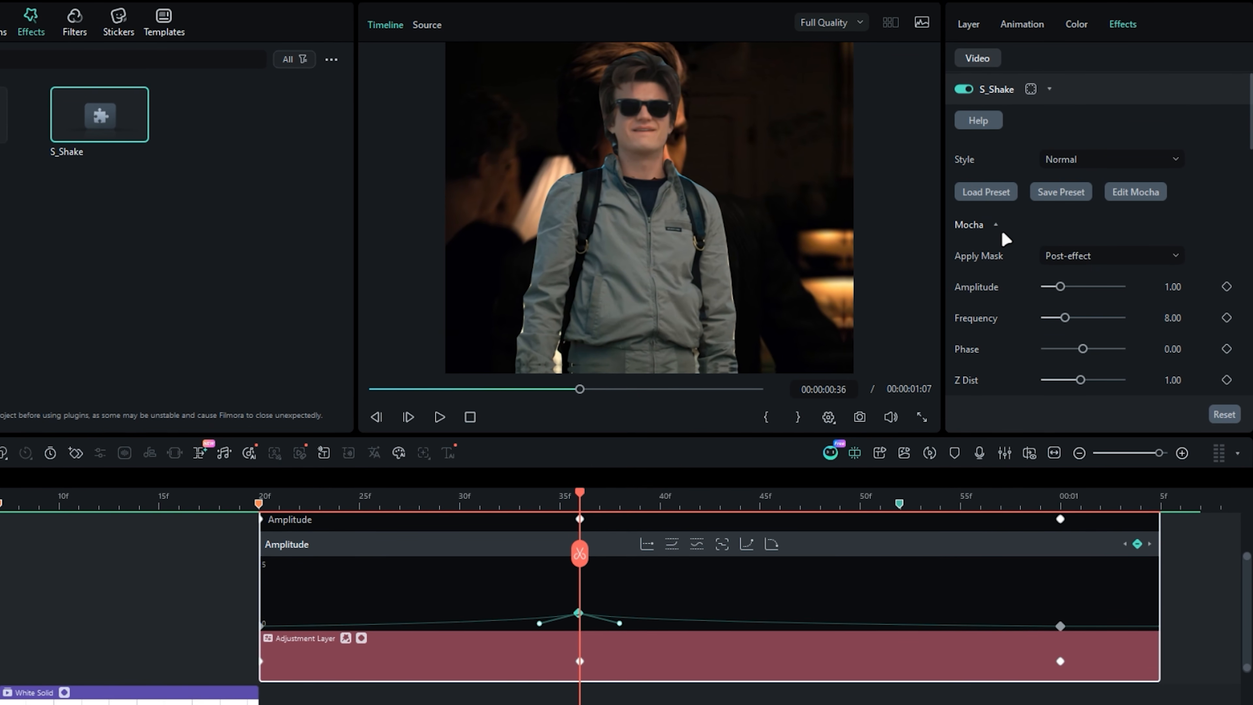
left_click(1105, 160)
left_click(1071, 214)
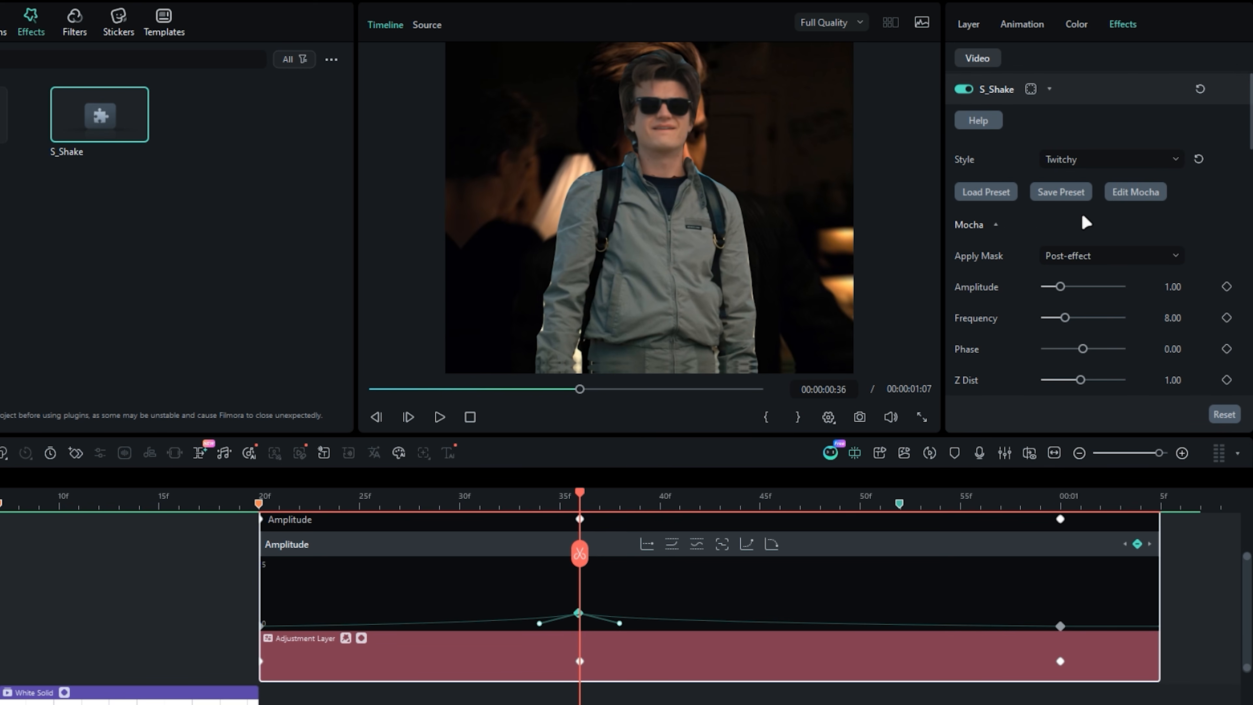
- Keyframe the second S_Shake's Amplitude at 1.00 on frame 36 and 0 on frame 31
left_click(1227, 287)
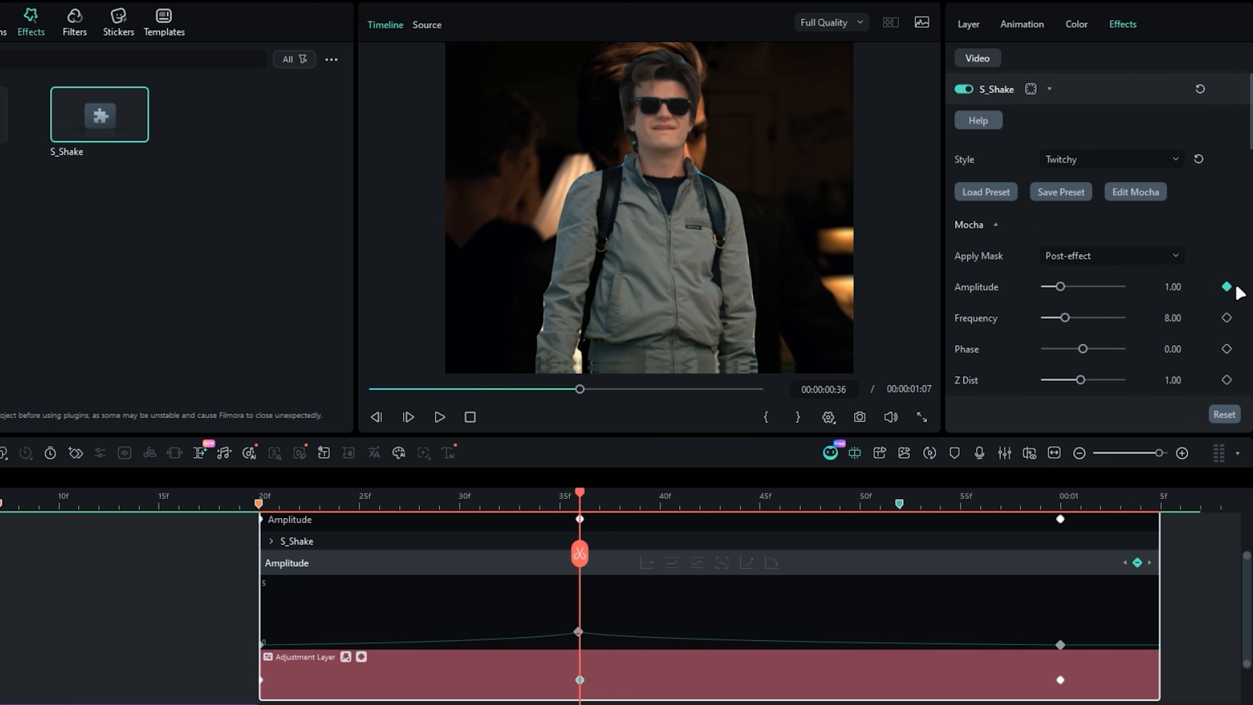
key("Left")
key("Left")
key("Left")
key("Left")
key("Left")
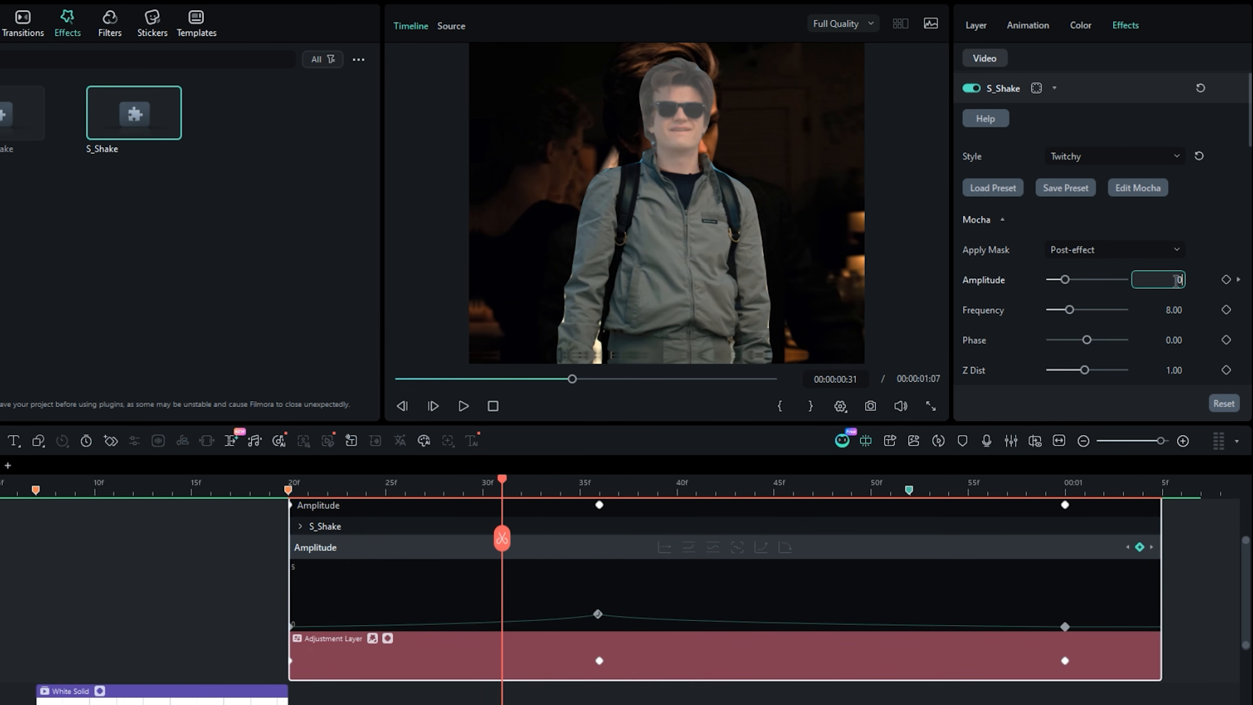
key("Return")
- Keyframe the second S_Shake's Amplitude at 0 on frame 41 and set its Frequency to 10
key("Right")
key("Right")
key("Right")
key("Right")
key("Right")
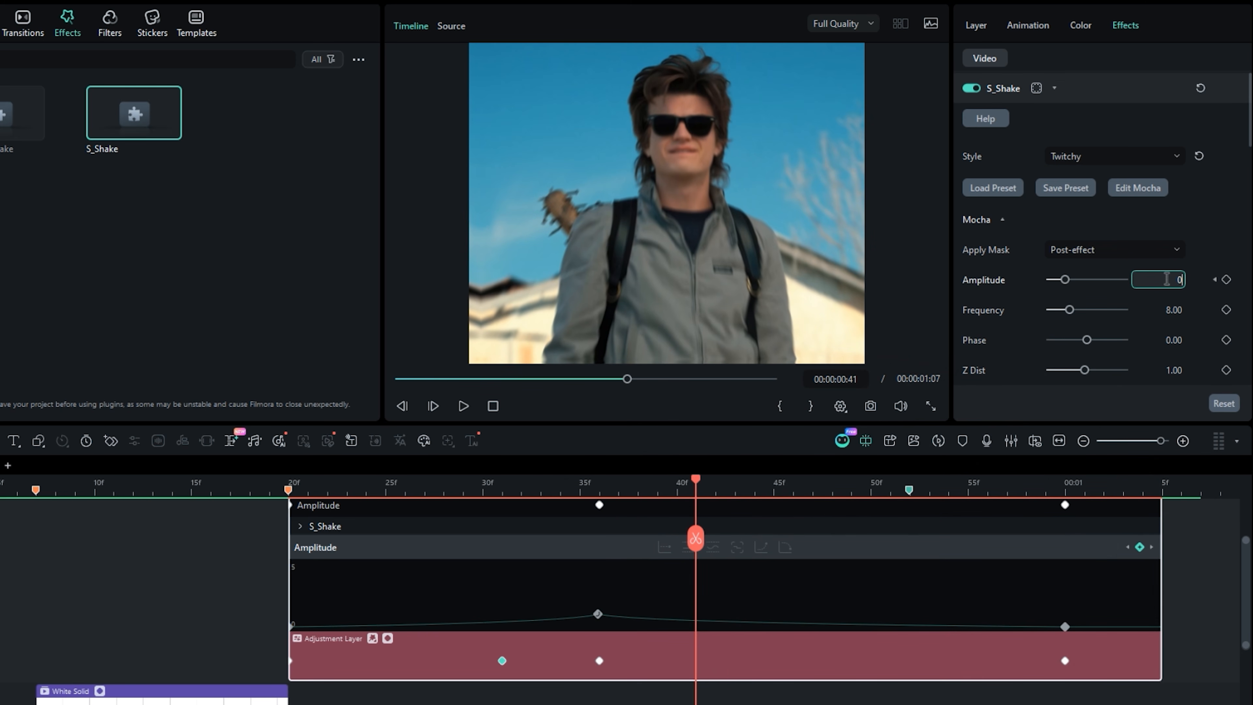
key("Return")
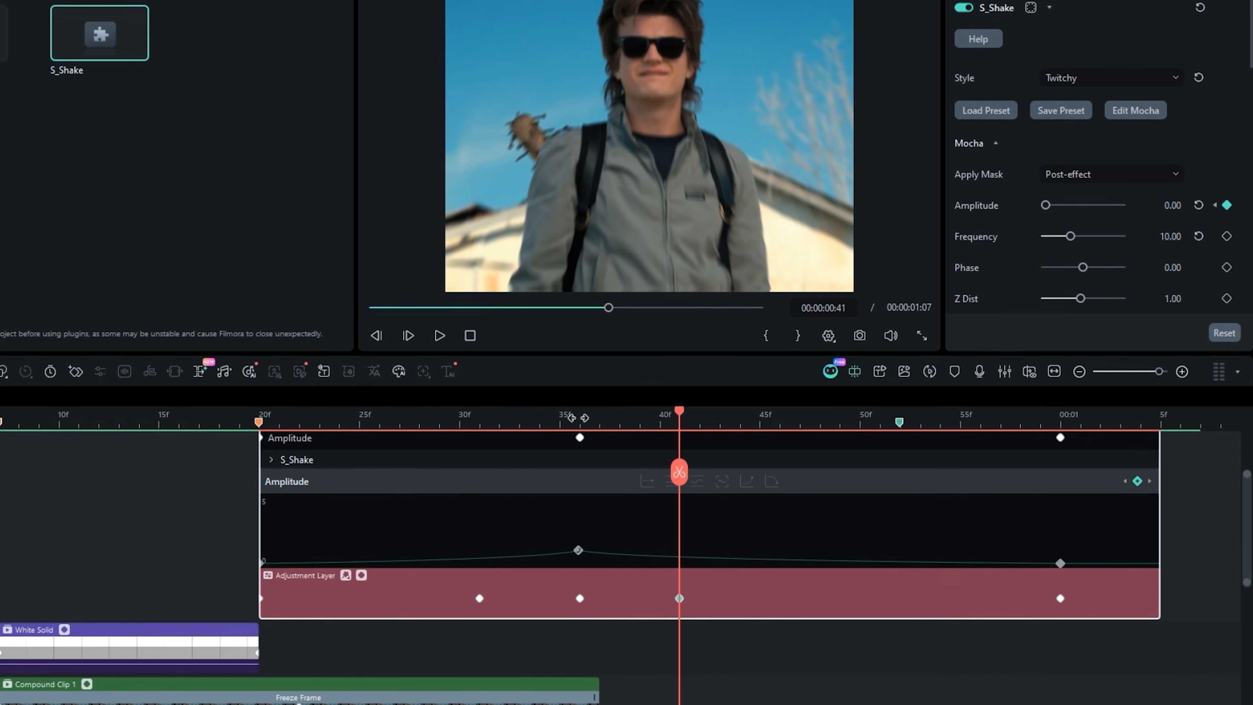
- Return to frame 36 and expand the second S_Shake's Amplitude keyframes in the adjustment layer's keyframe view
left_click(577, 501)
left_click_drag(489, 568, 488, 574)
left_click_drag(489, 469, 487, 492)
left_click(270, 465)
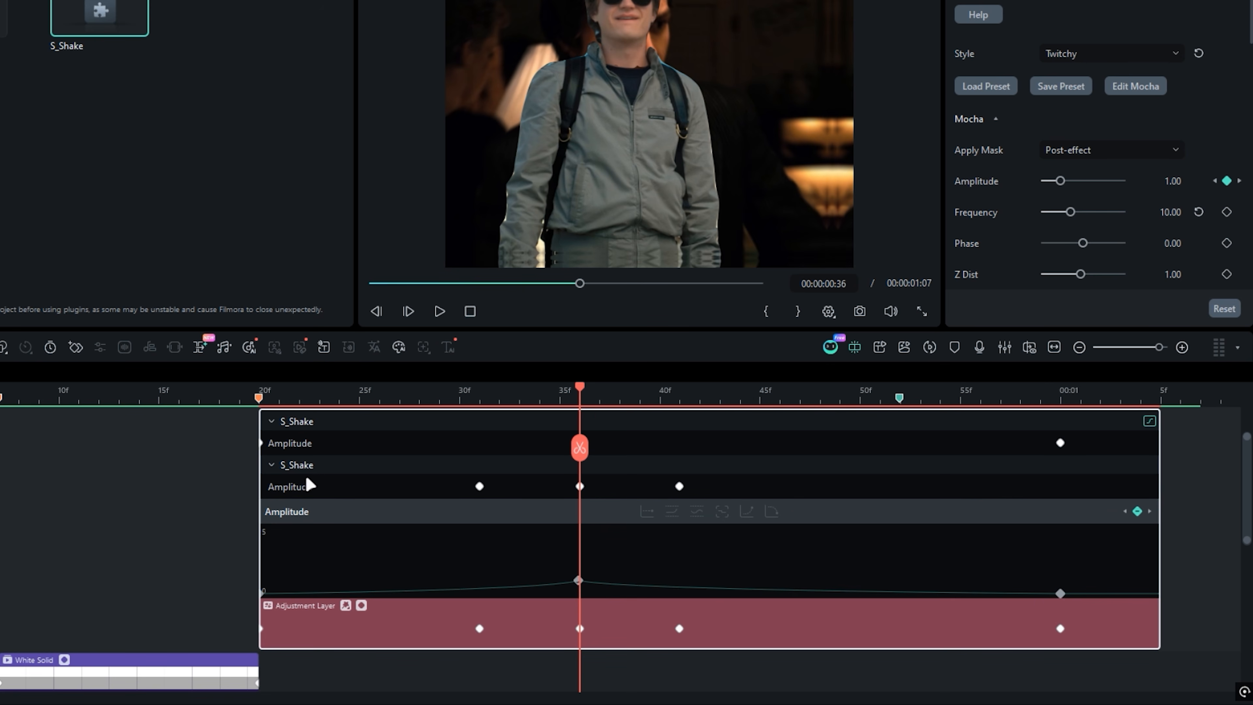